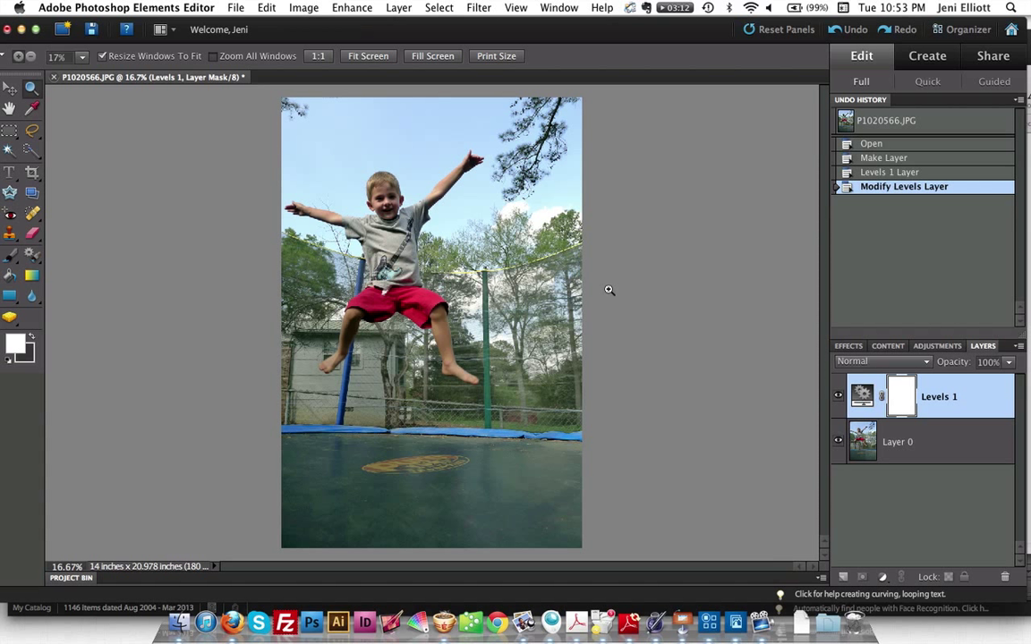
Step: Activate the Type tool and set its font size to 48 pt
key(t)
click(608, 290)
key(Escape)
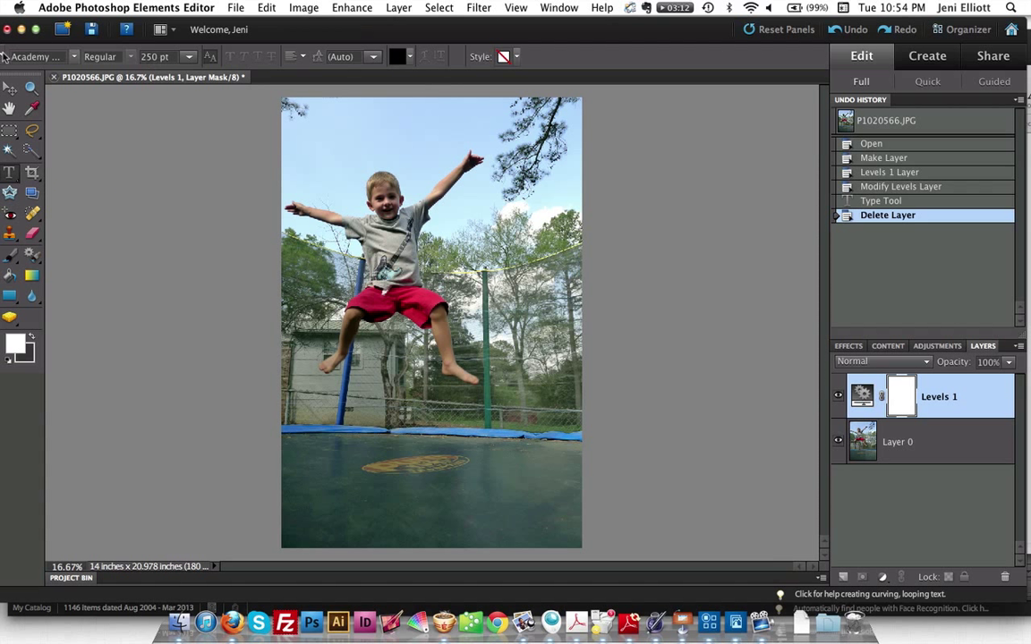
click(73, 57)
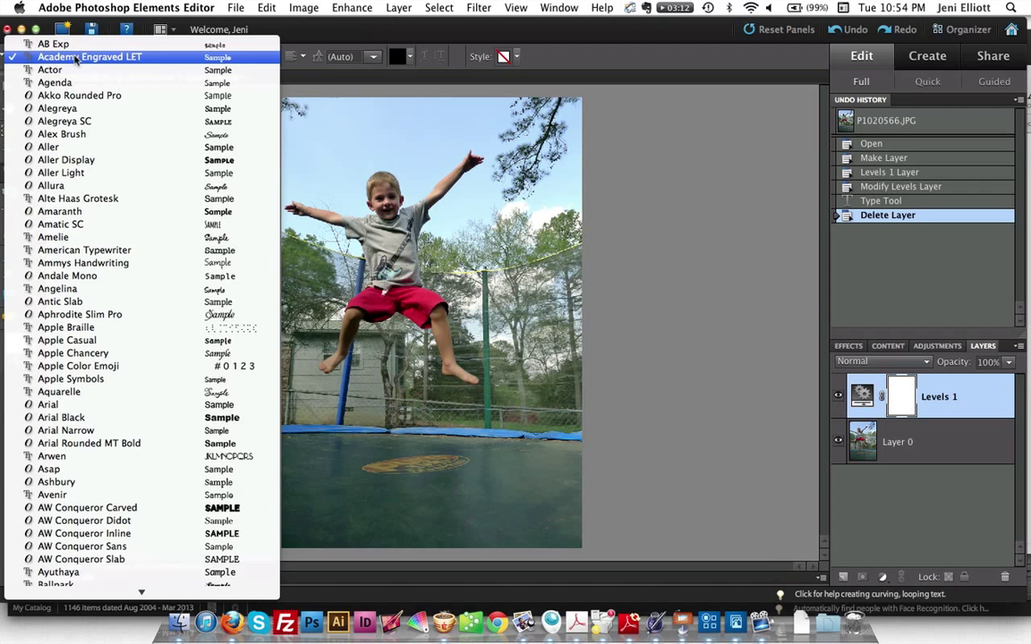
click(580, 55)
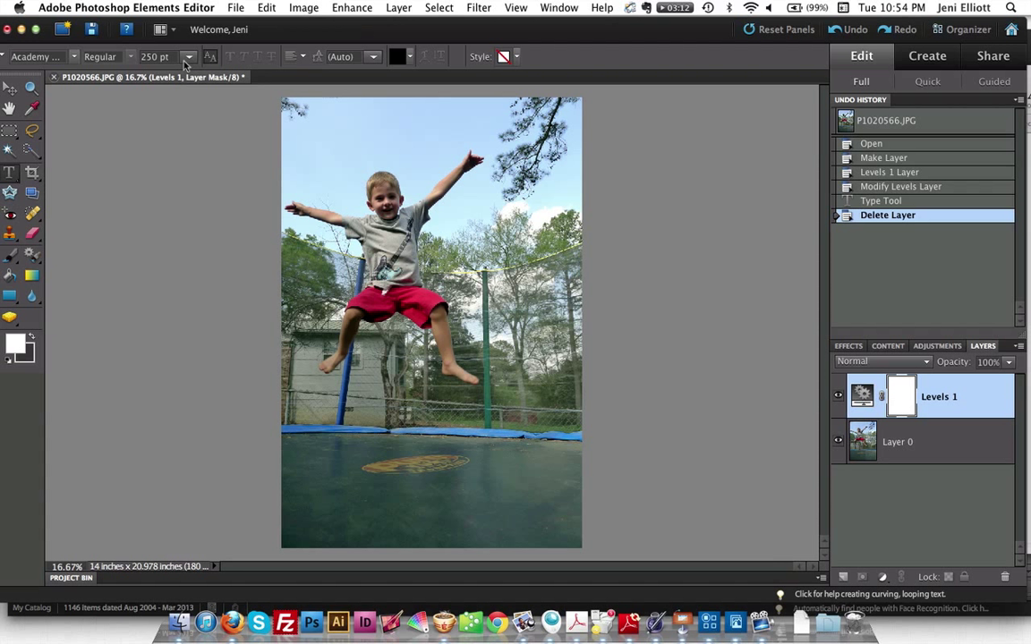
click(169, 57)
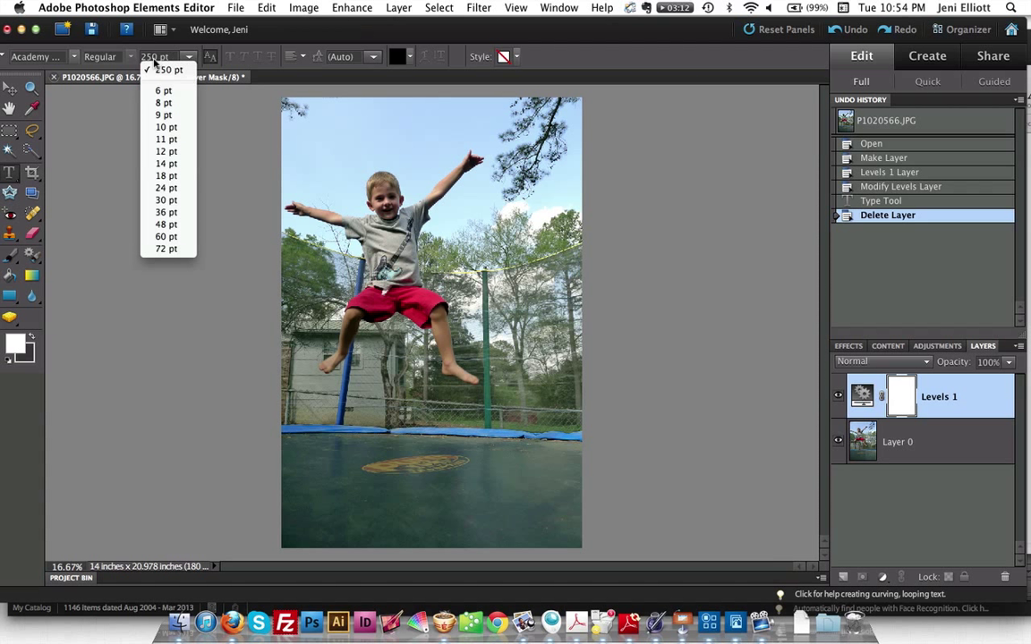
click(166, 225)
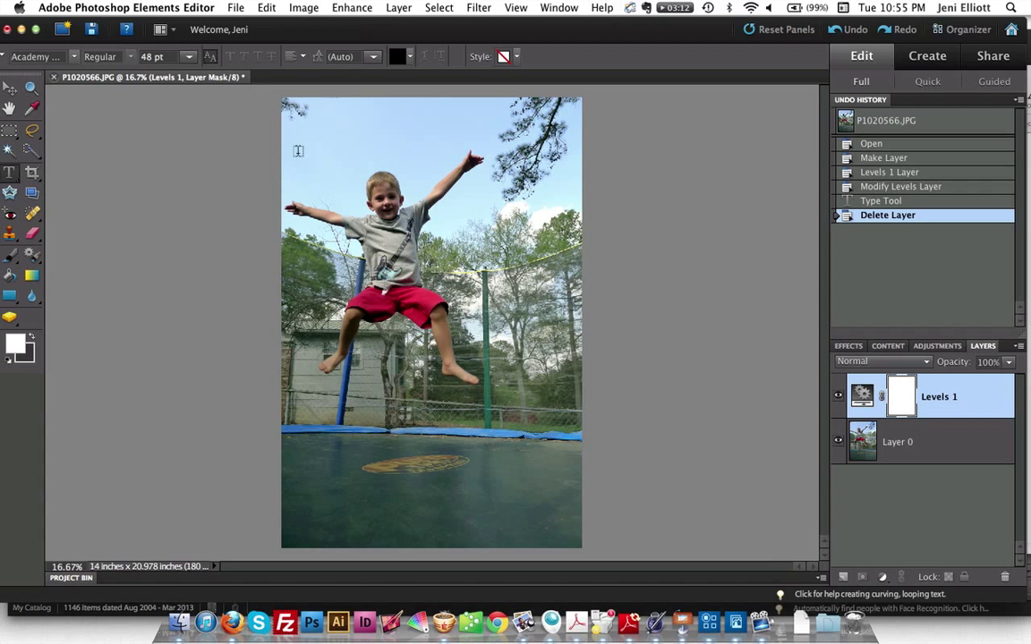
Step: Add the text "How to have a fun kid" across the trampoline in the lower part of the photo
click(305, 472)
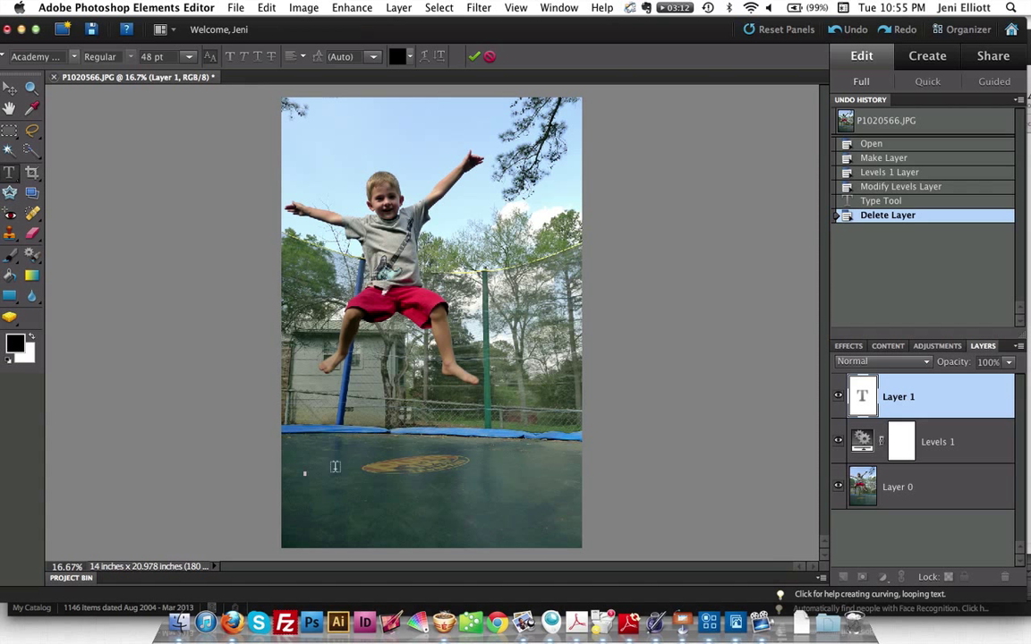
text(How we have a fun time)
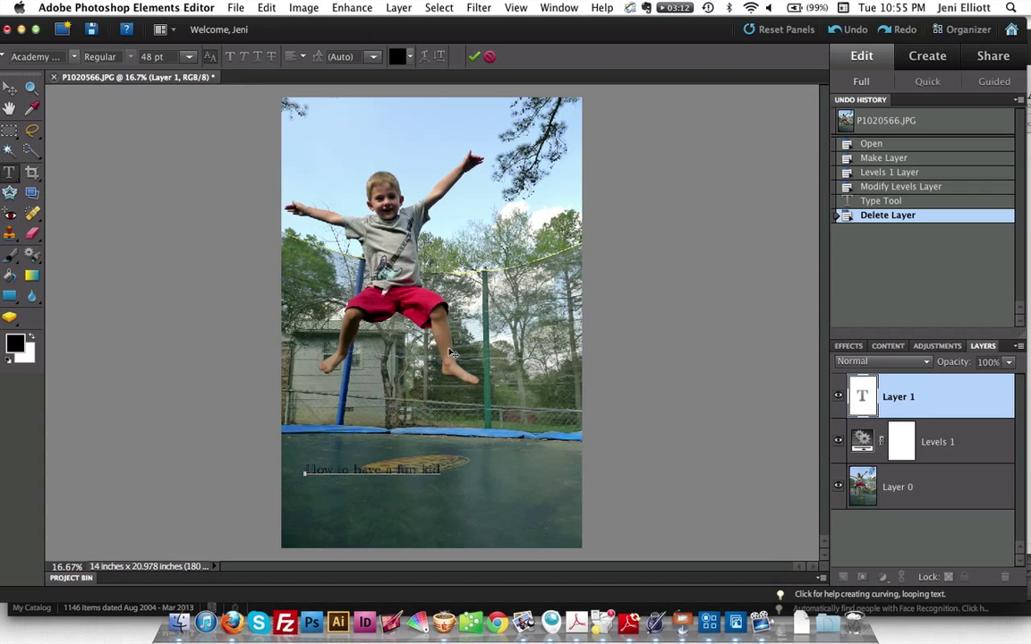
click(909, 398)
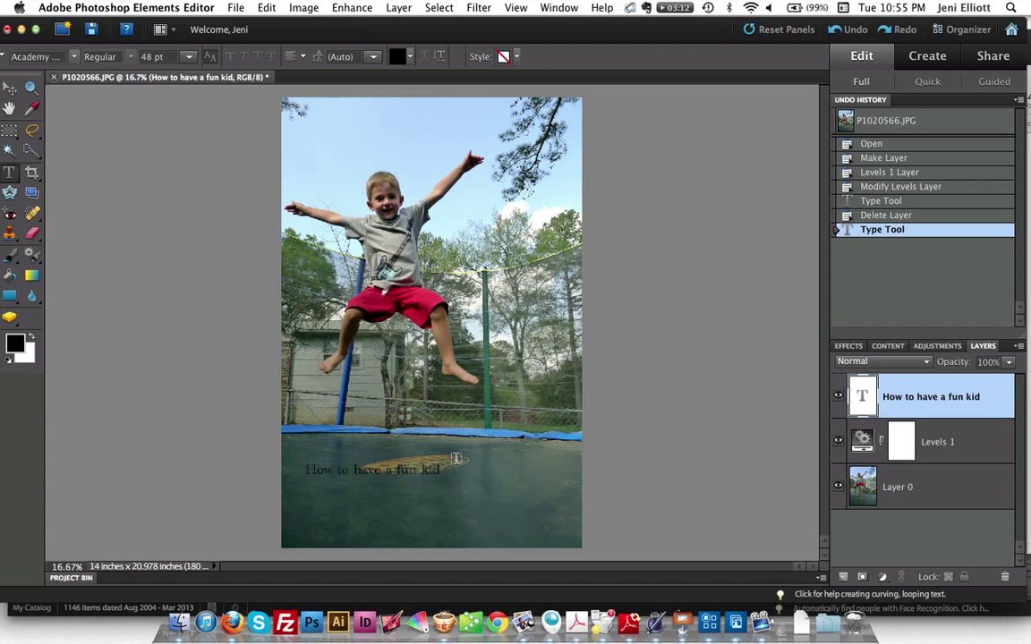
Step: Capitalize the title's main words so that it reads "How to Have a Fun Kid"
click(371, 472)
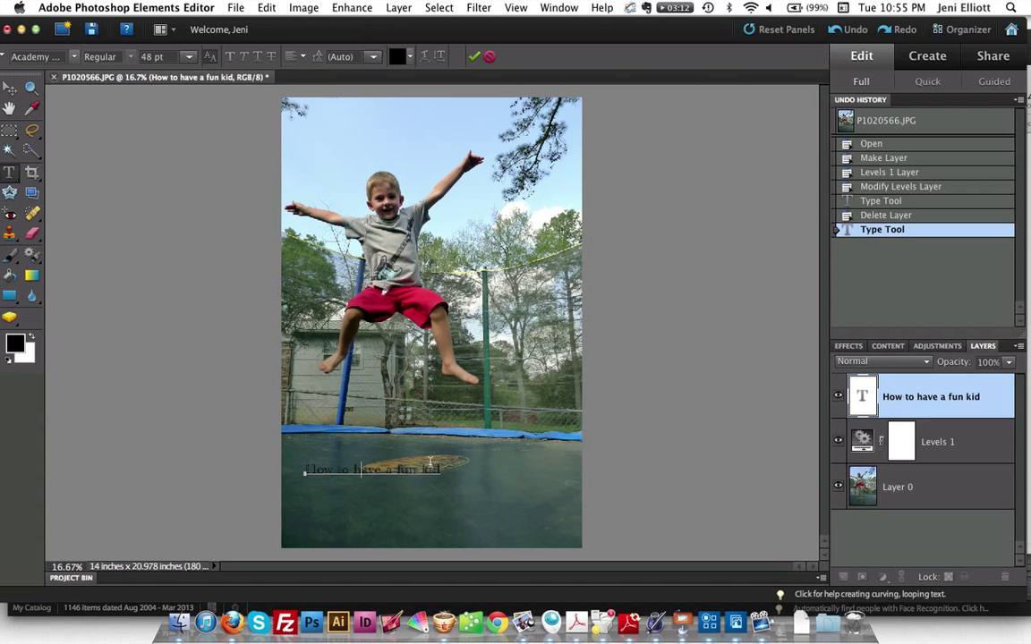
key(BackSpace)
text(H)
key(BackSpace)
text(F)
key(super+Return)
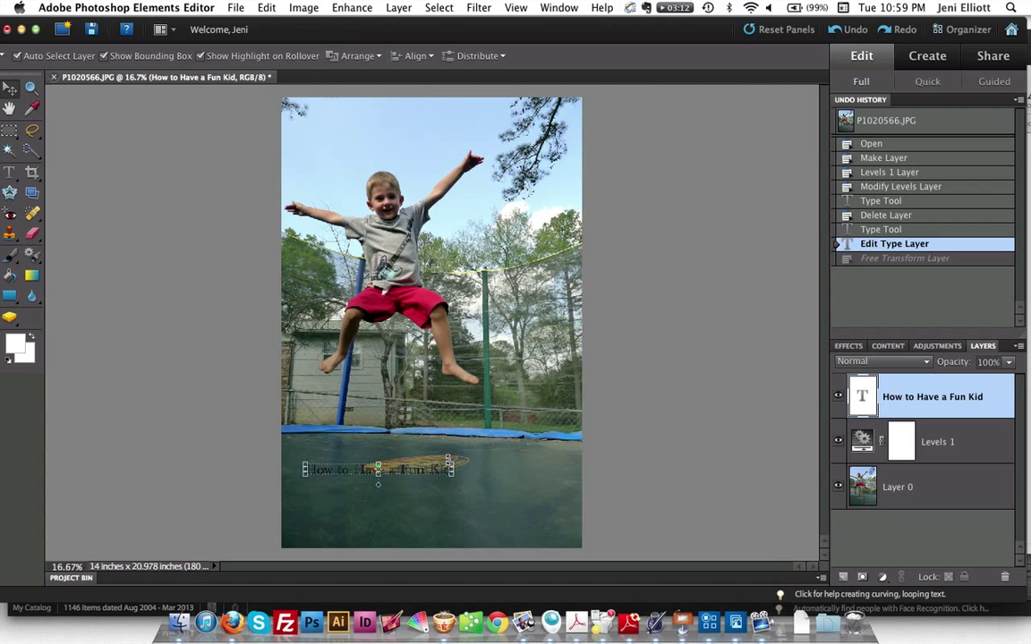
Step: Scale the title proportionally to about 188% and center it across the width of the trampoline
click(454, 462)
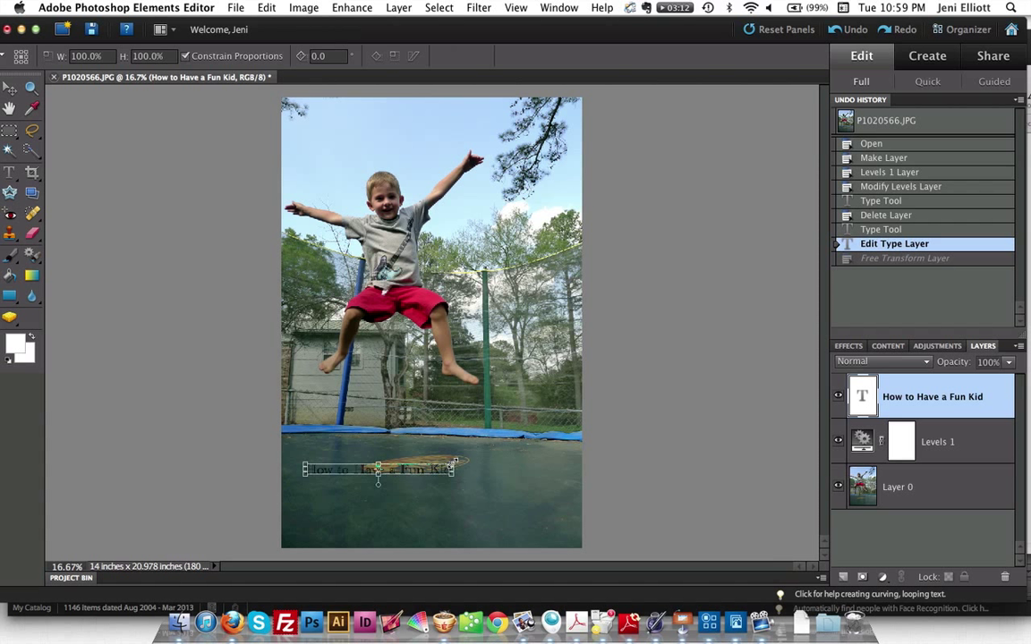
drag(455, 462, 572, 388)
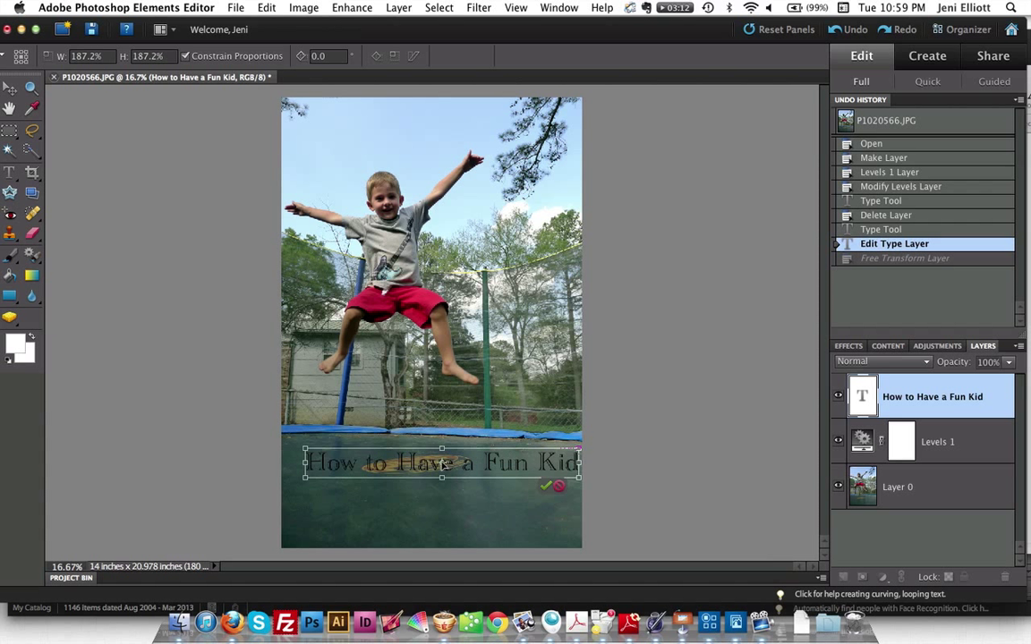
drag(439, 466, 431, 469)
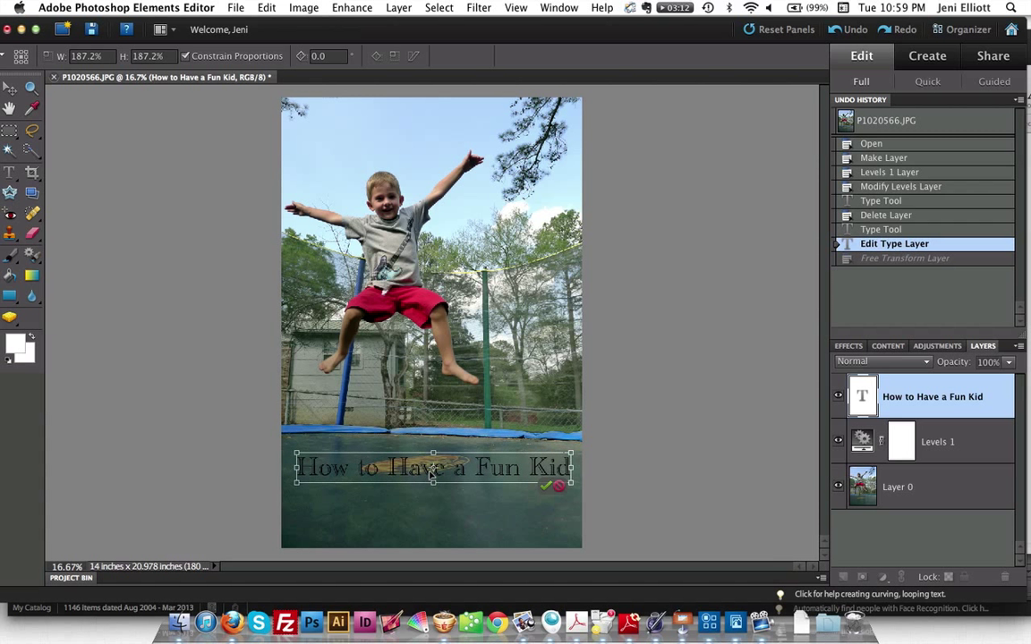
mouse_move(571, 454)
mouse_down()
mouse_move(583, 442)
mouse_move(571, 452)
mouse_up()
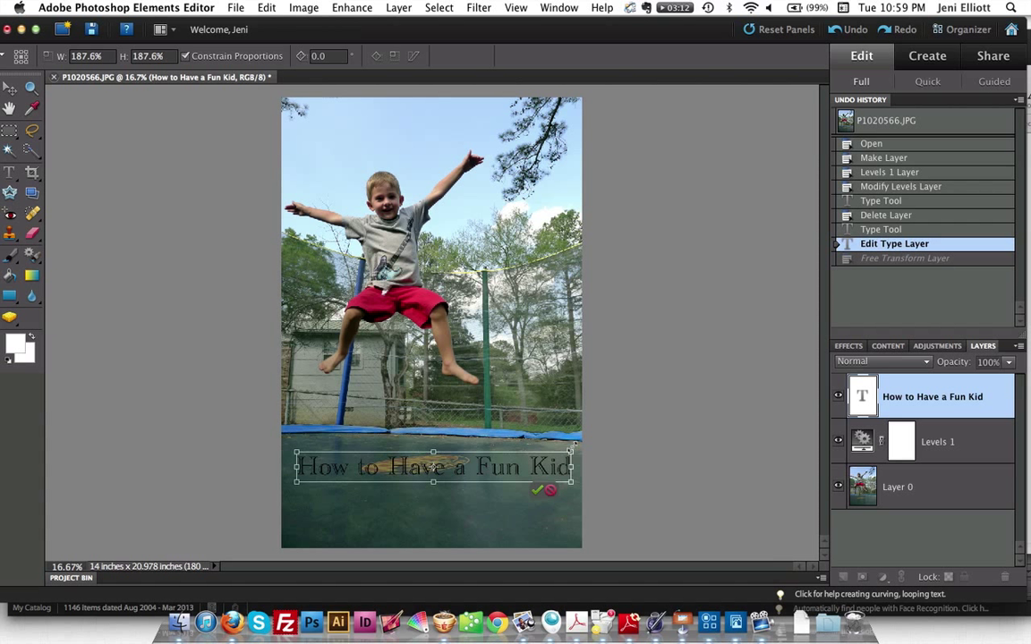
click(540, 492)
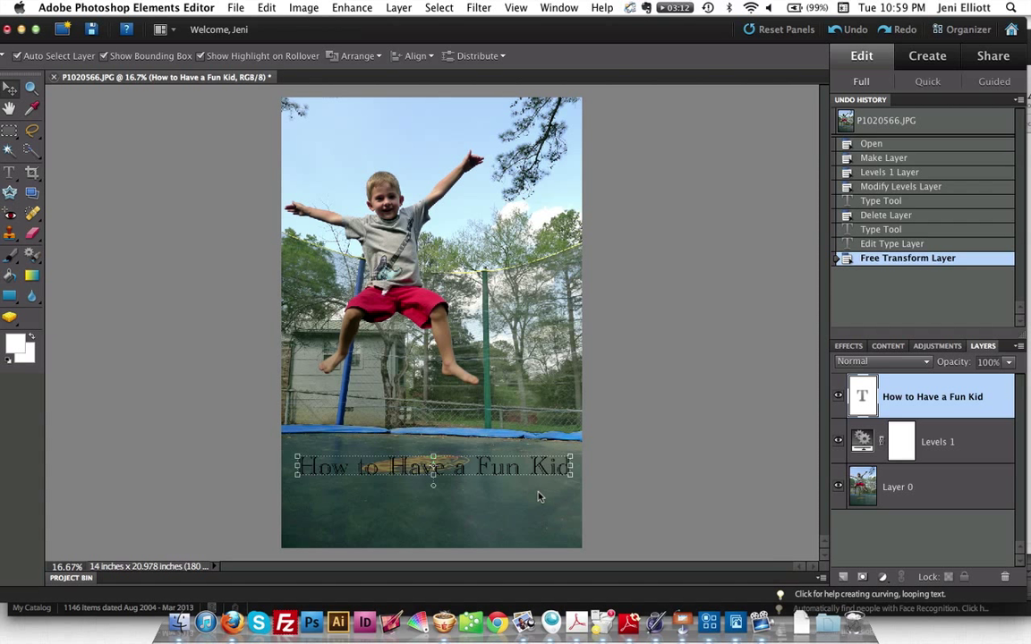
Step: Select the entire title with the Type tool and change its font to AB Exp
key(t)
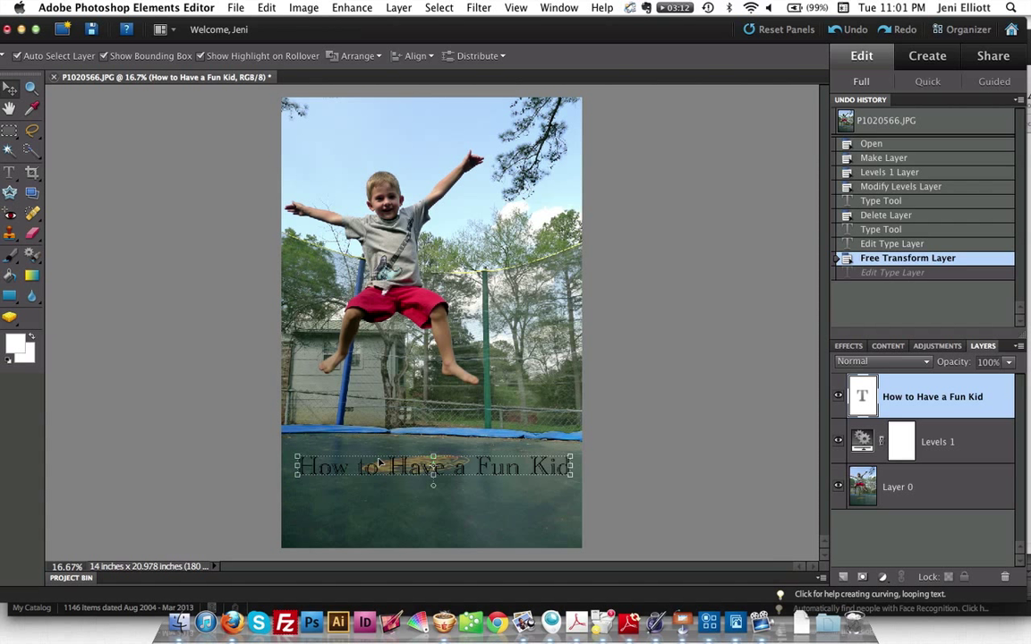
click(9, 171)
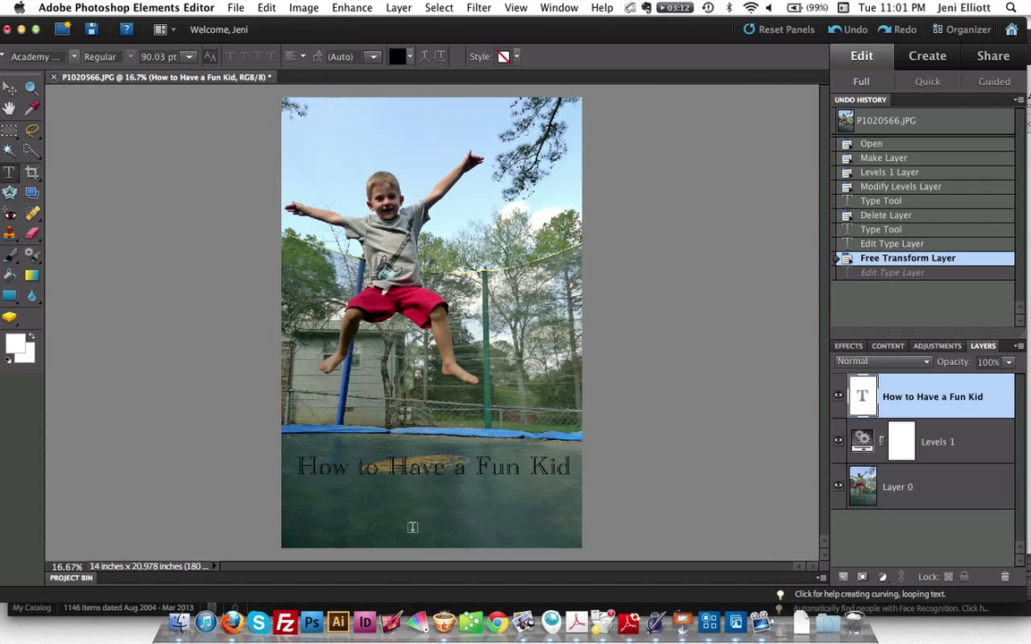
triple_click(394, 467)
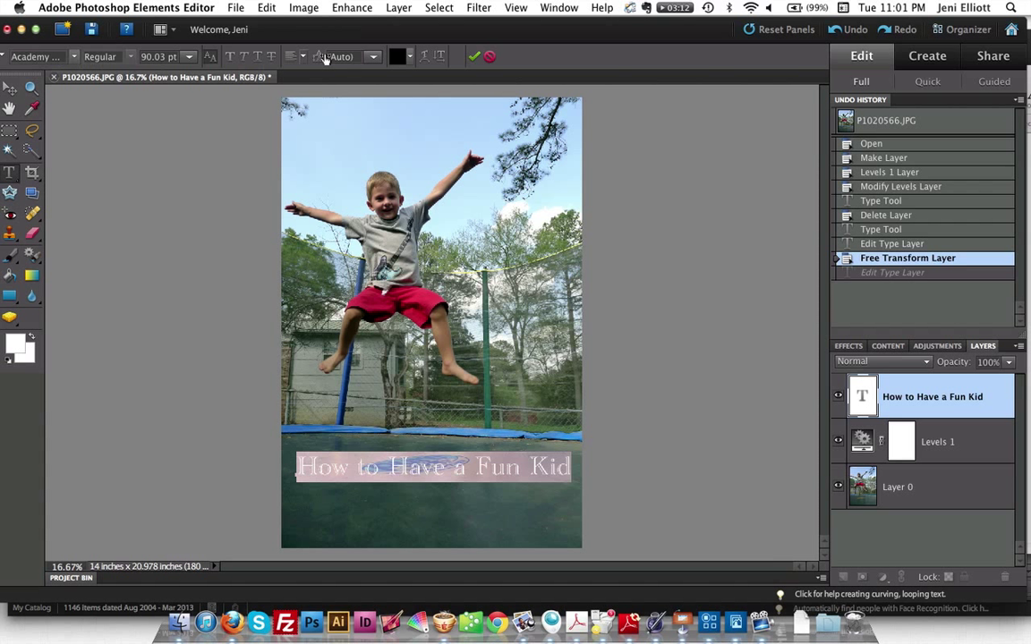
click(74, 58)
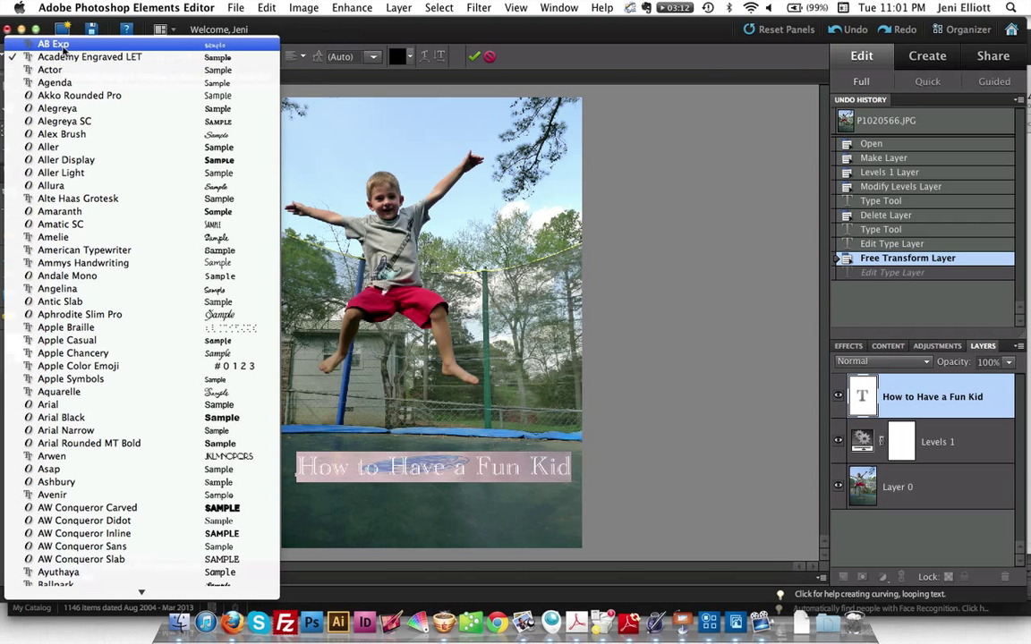
click(53, 44)
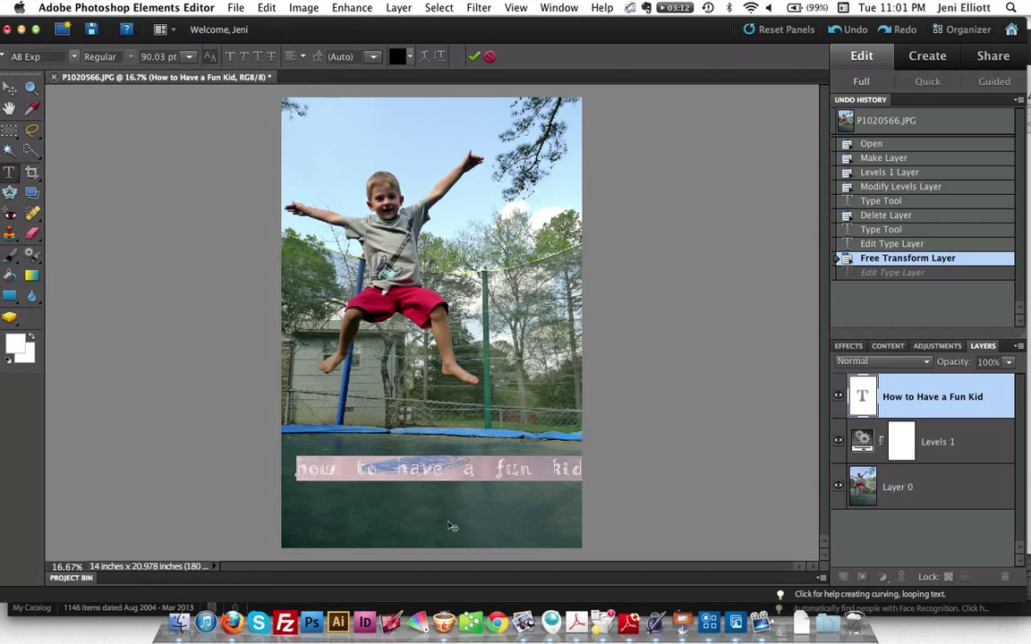
Step: Try successive fonts on the selected title, from Academy Engraved LET through Aller, and set it to Bebas Neue
click(53, 57)
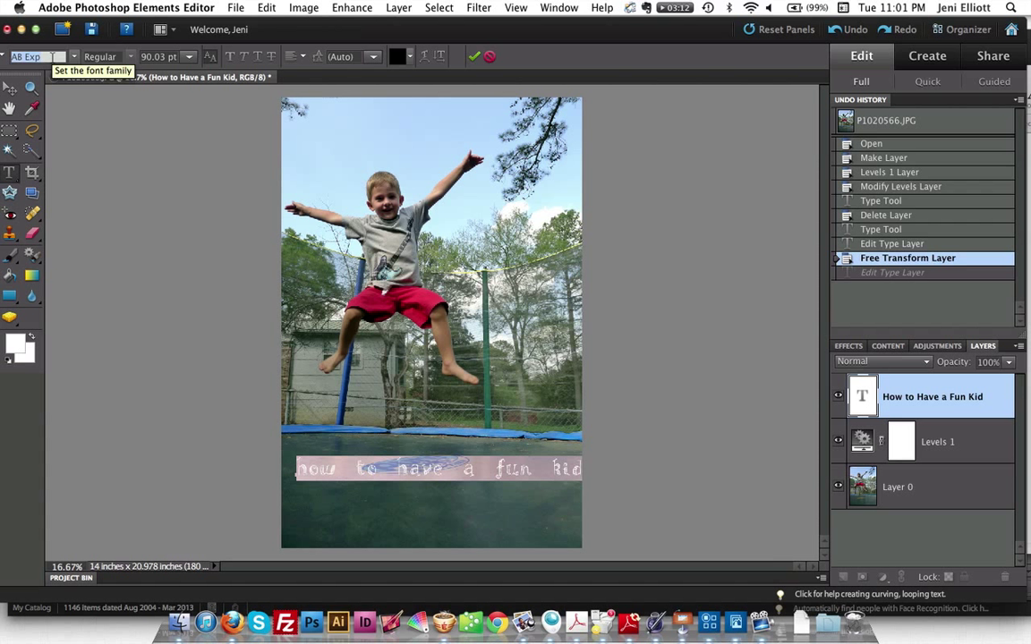
key(Down)
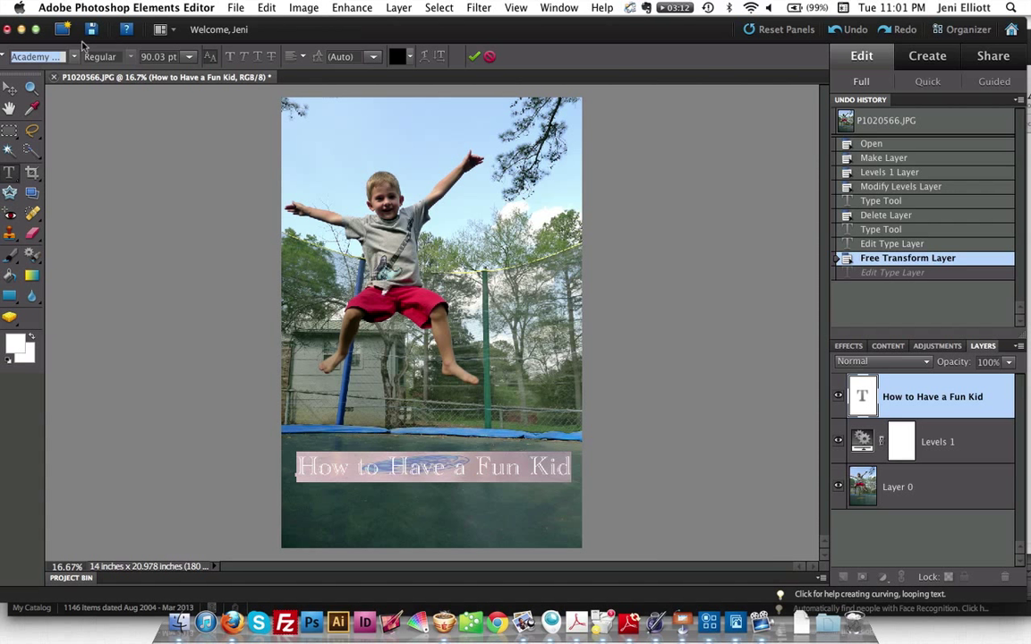
key(Down)
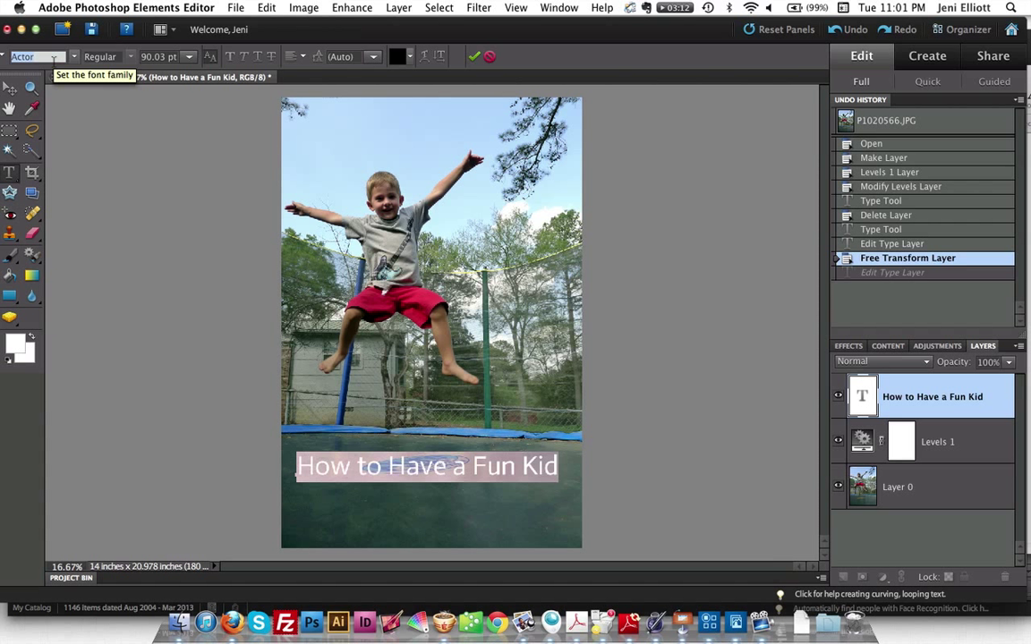
key(Down)
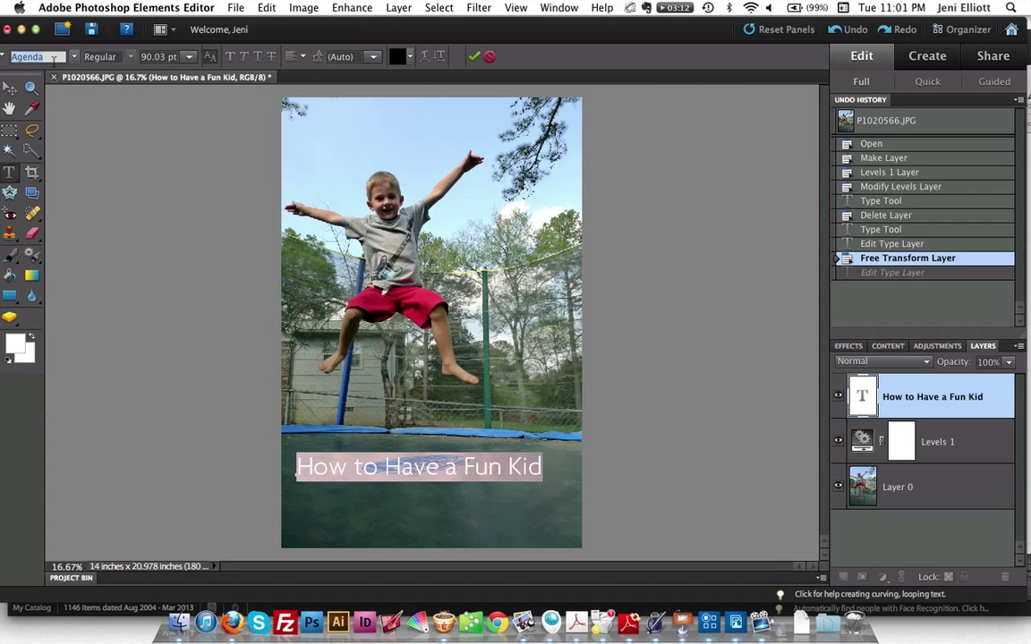
key(Down)
key(Down)
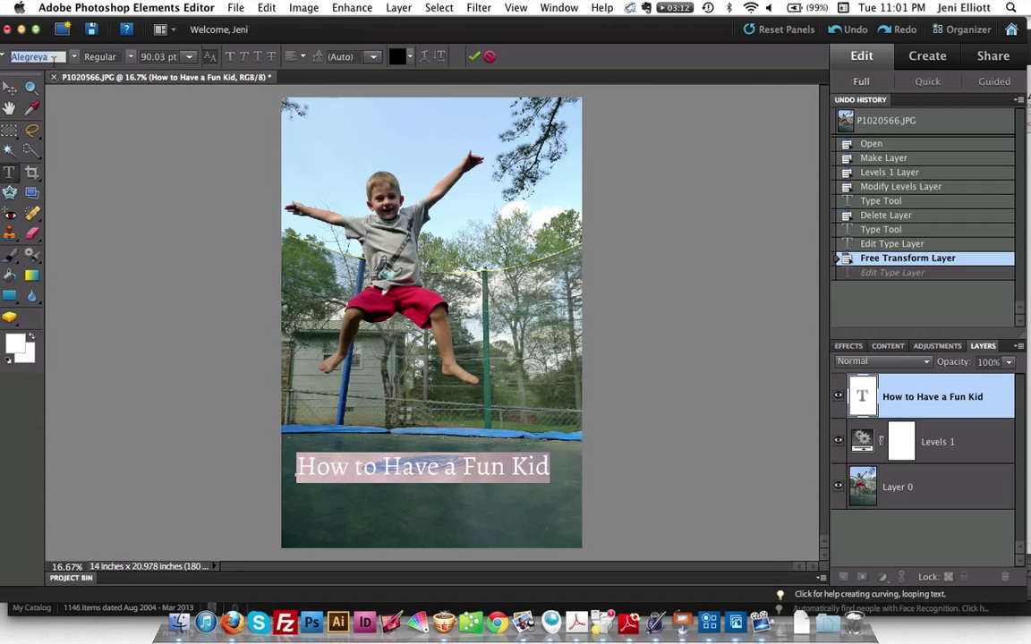
key(Down)
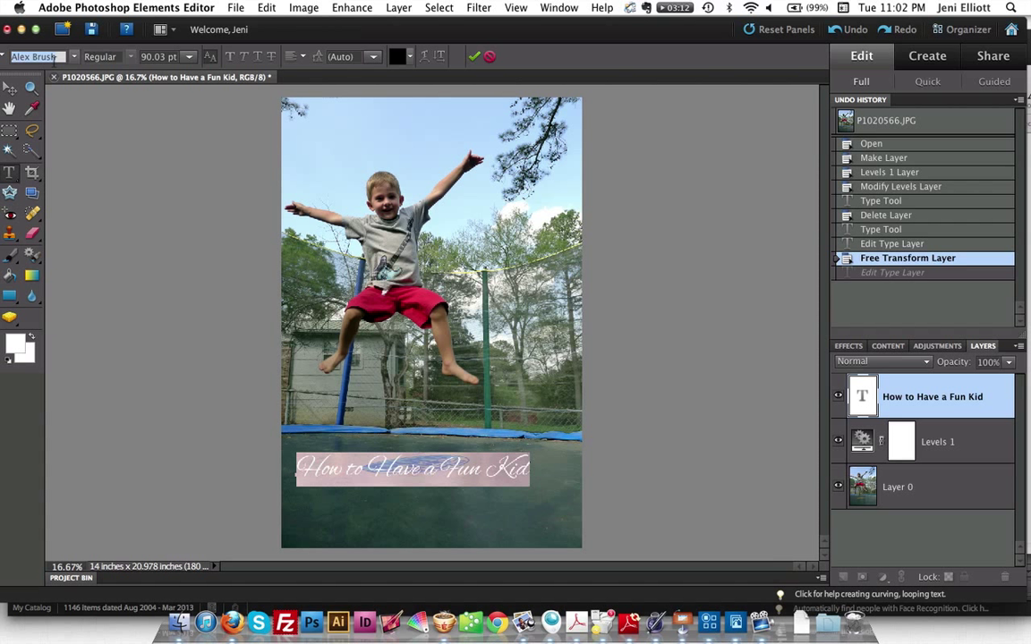
key(Down)
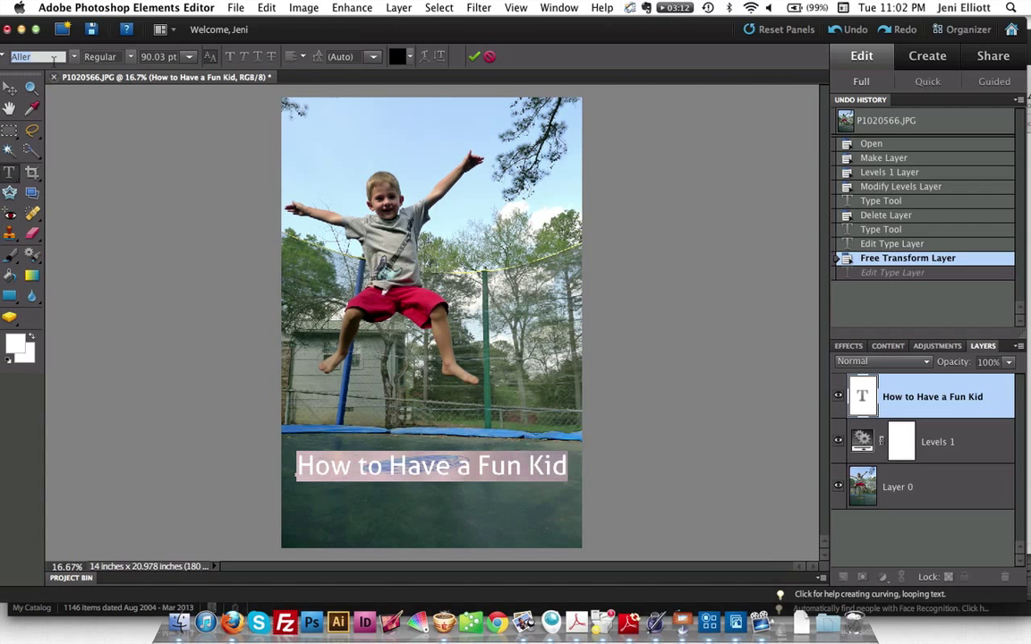
text(be)
key(Return)
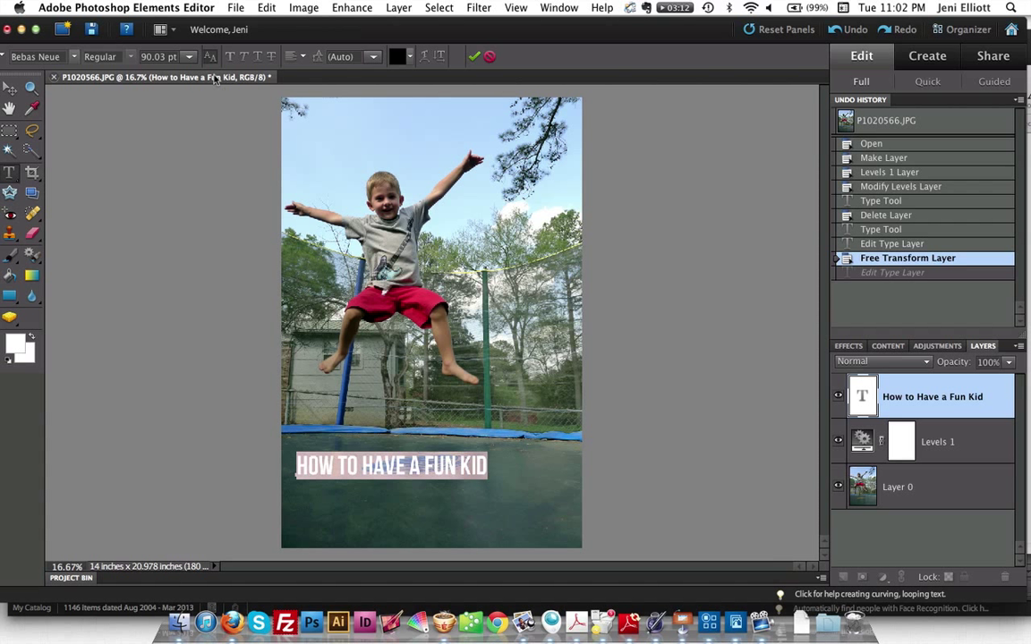
Step: Set the title's font size to 120 pt
click(170, 58)
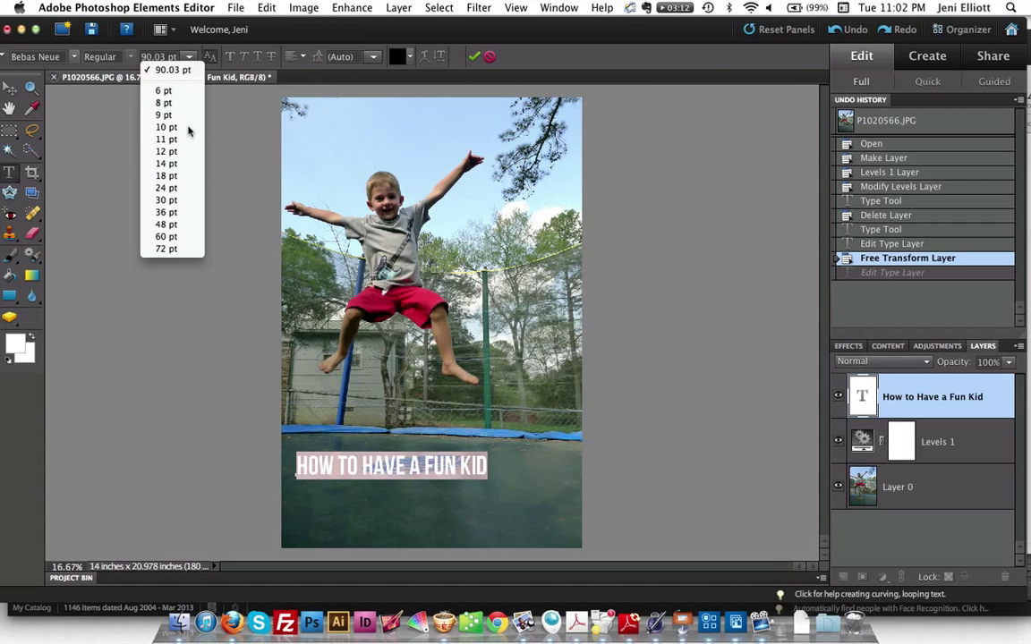
click(138, 53)
click(143, 56)
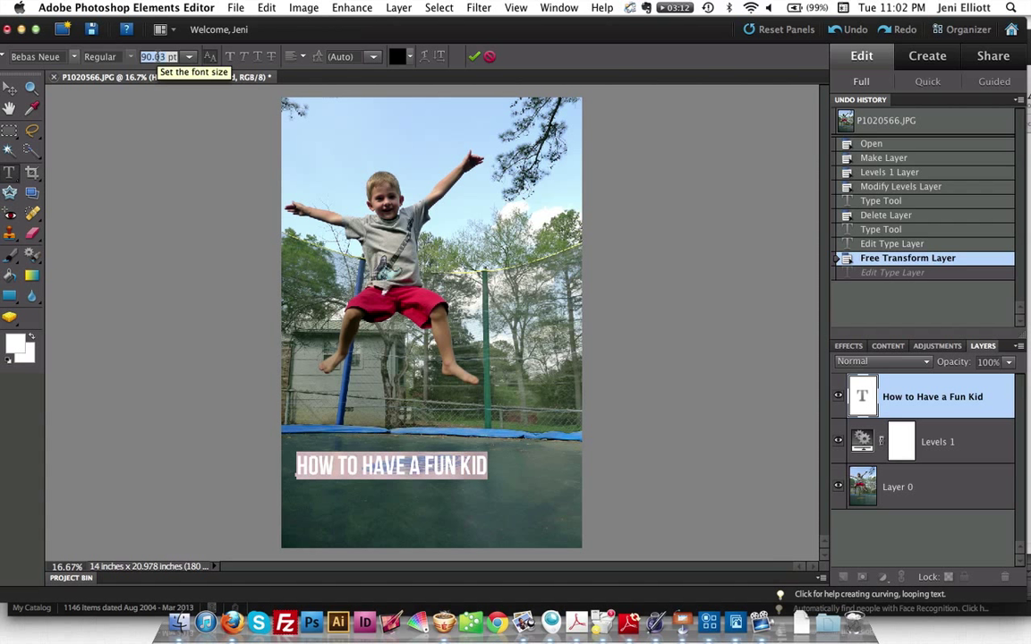
key(Up)
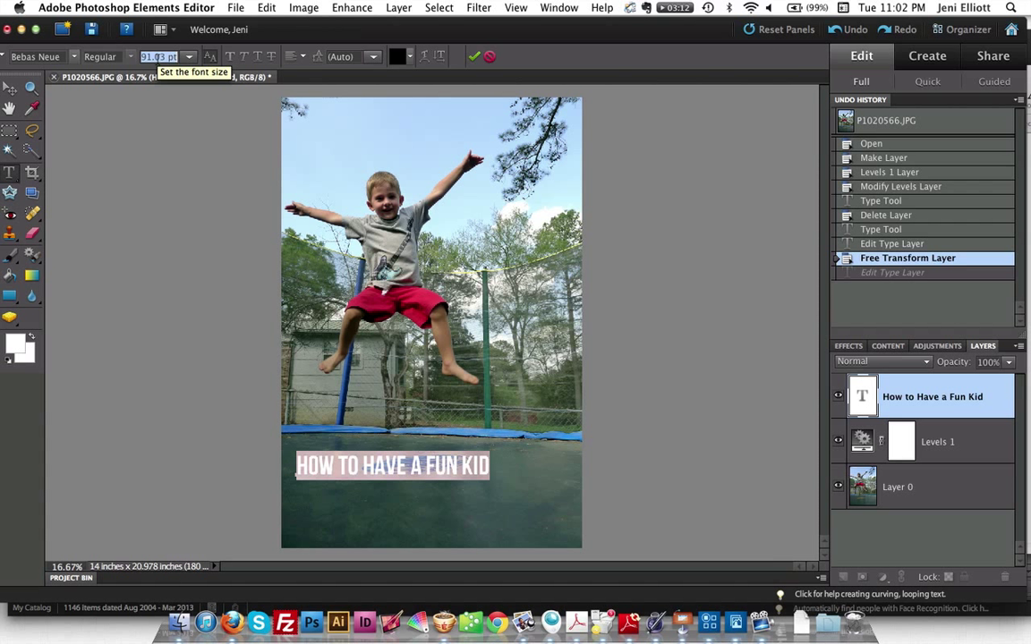
text(120)
key(Return)
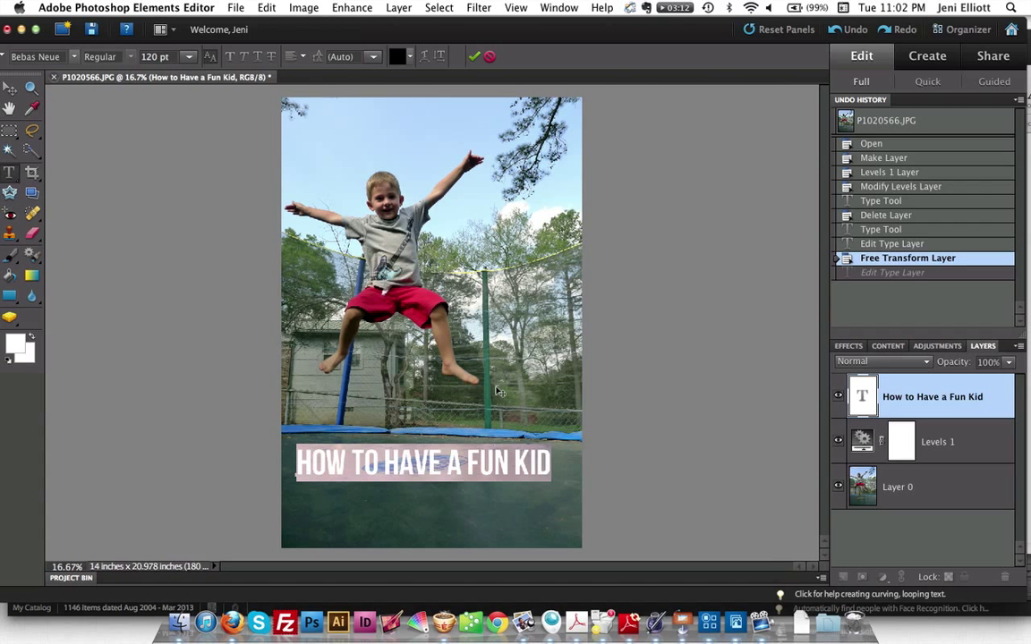
Step: Enlarge the title's font size in small increments to 134 pt so it nearly reaches the photo's right edge
click(151, 55)
key(super+shift+period)
key(super+shift+period)
key(super+shift+period)
key(super+shift+period)
key(super+shift+period)
key(super+shift+period)
key(super+shift+period)
key(super+shift+period)
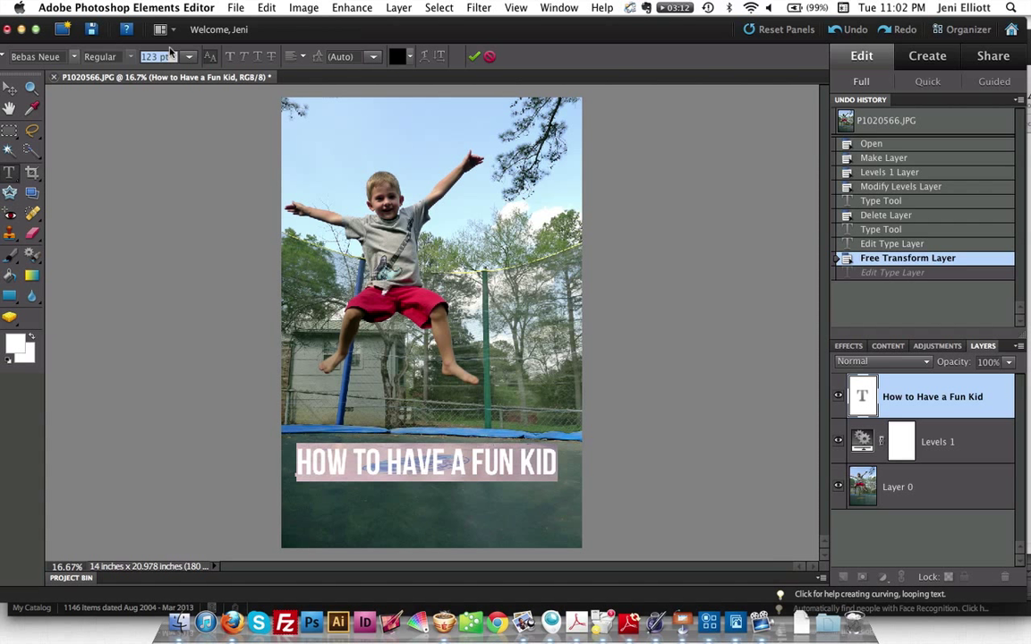
key(super+shift+period)
key(super+shift+period)
key(super+shift+period)
key(super+shift+period)
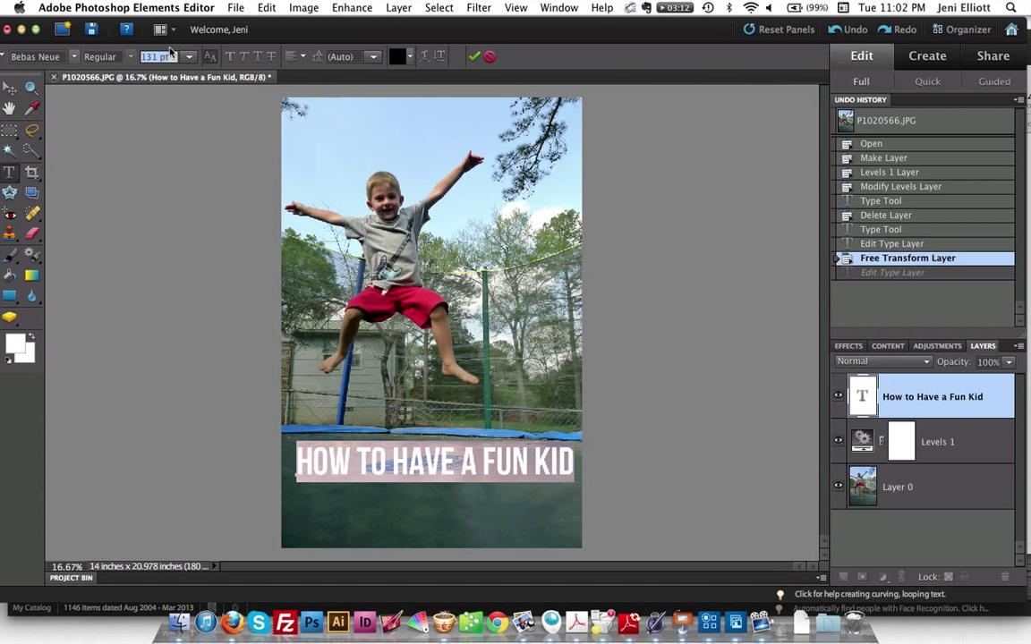
key(super+shift+period)
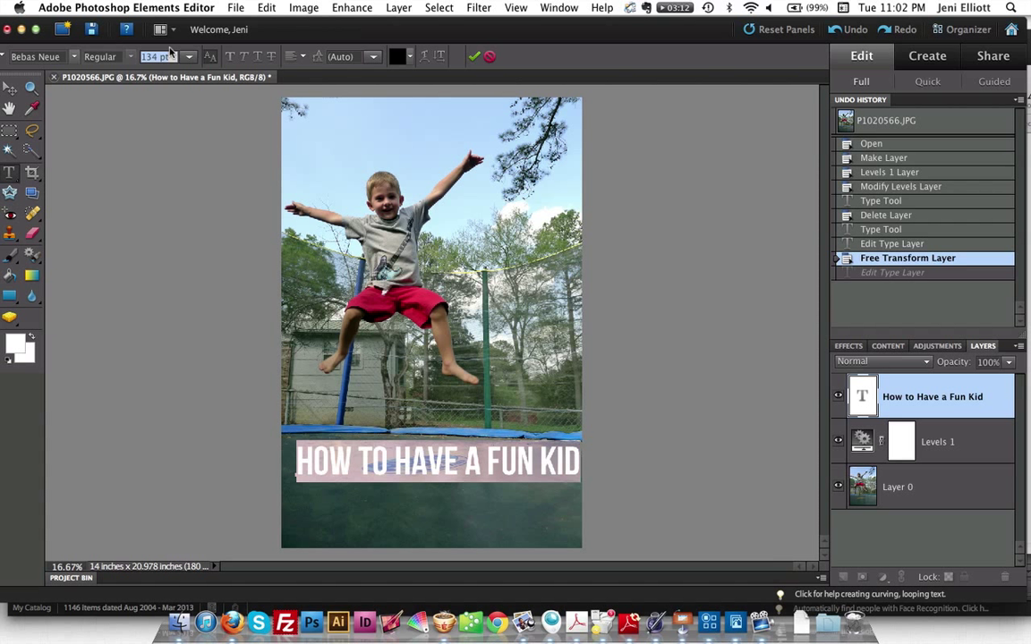
Step: Reduce the title's font size to 132 pt and commit the text edit
key(super+shift+comma)
key(super+shift+comma)
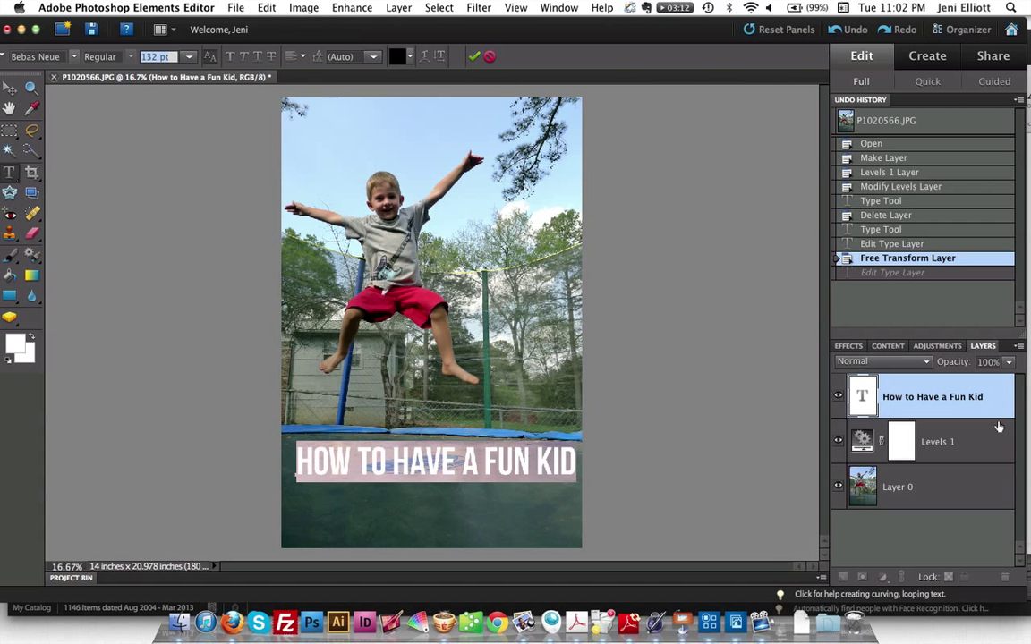
click(932, 398)
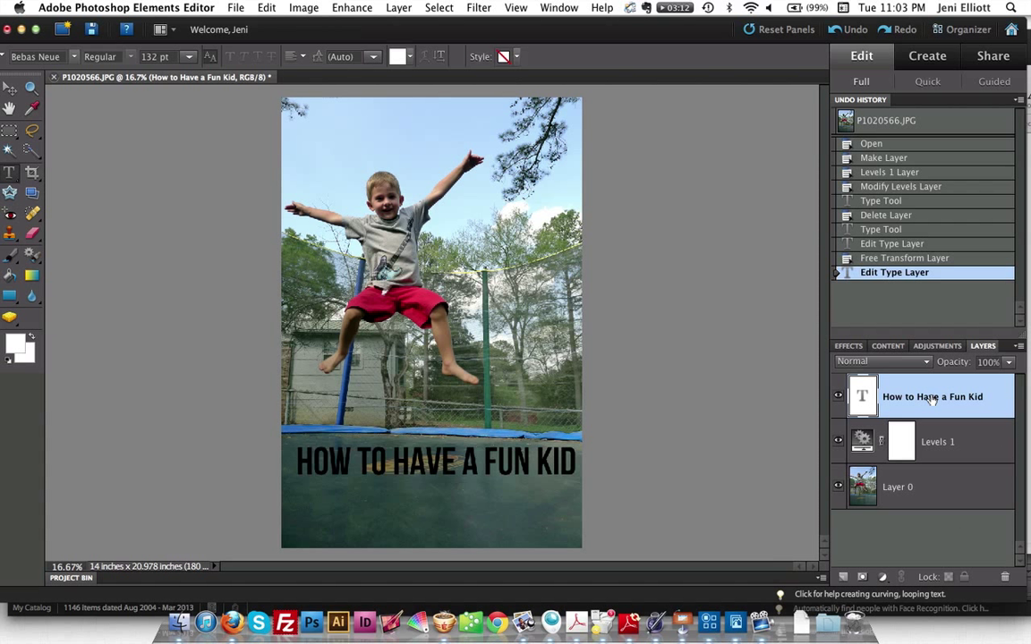
Step: Move the title up so it overlaps the blue edge of the trampoline, then deselect it
key(v)
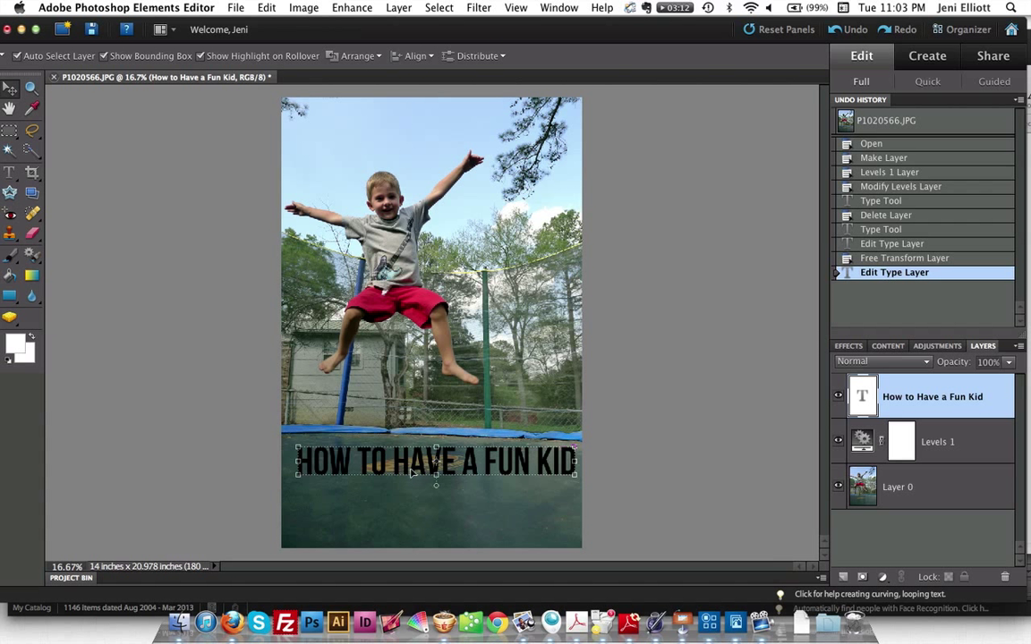
drag(406, 469, 403, 439)
click(662, 402)
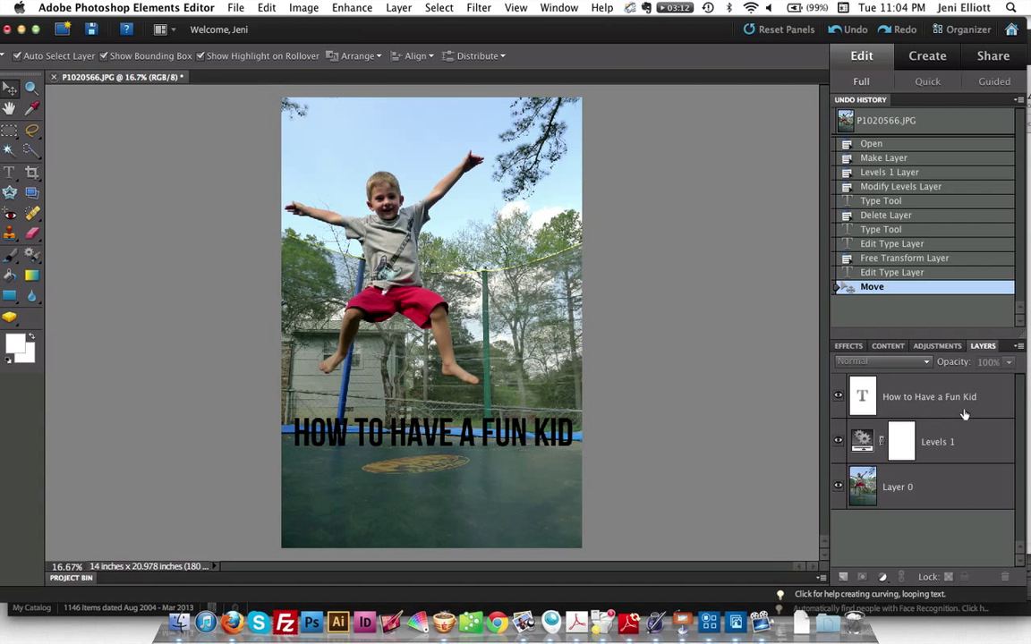
Step: Add a new layer beneath the title layer and draw a white rectangle across the photo's full width behind the text
click(931, 398)
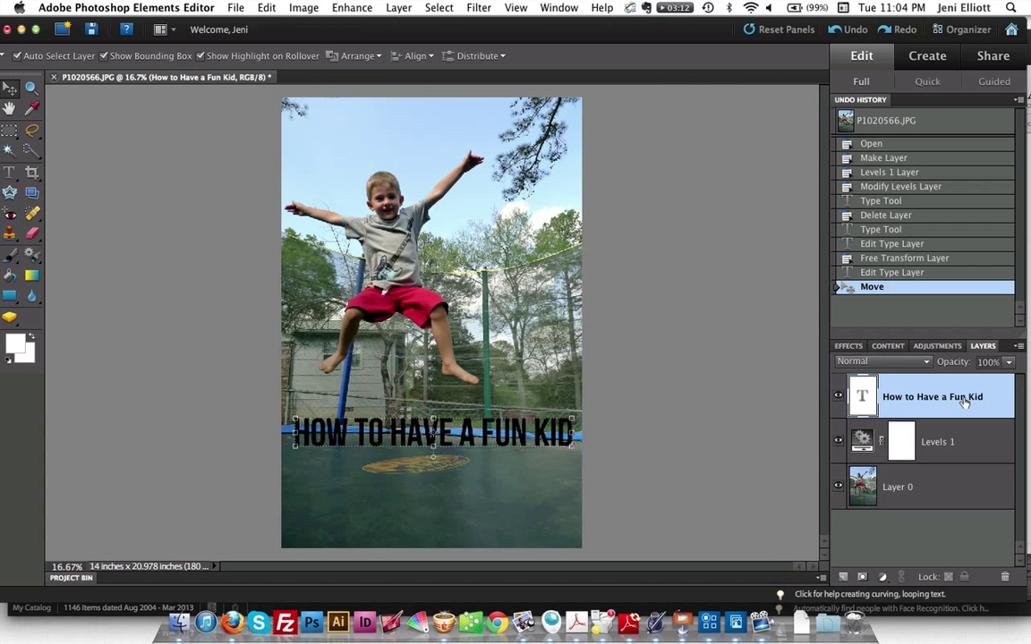
click(844, 578)
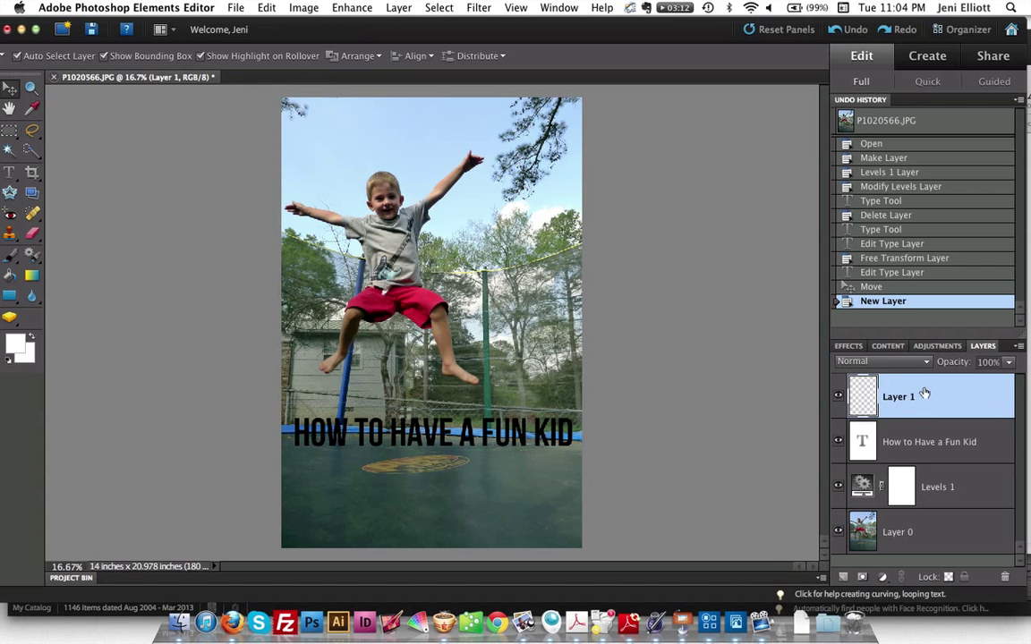
drag(941, 408, 925, 461)
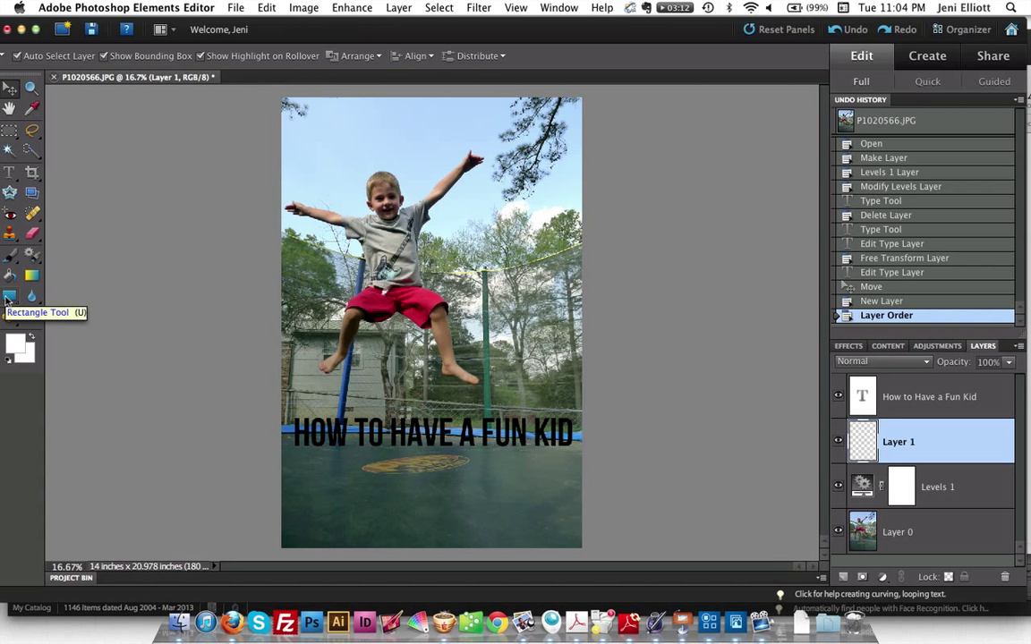
click(7, 298)
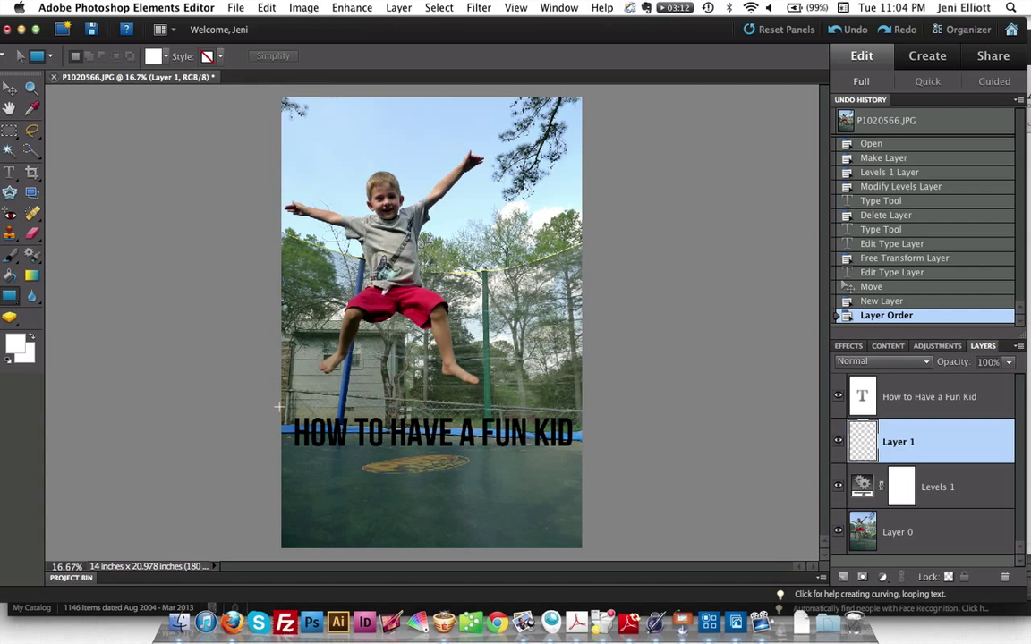
drag(276, 399, 587, 459)
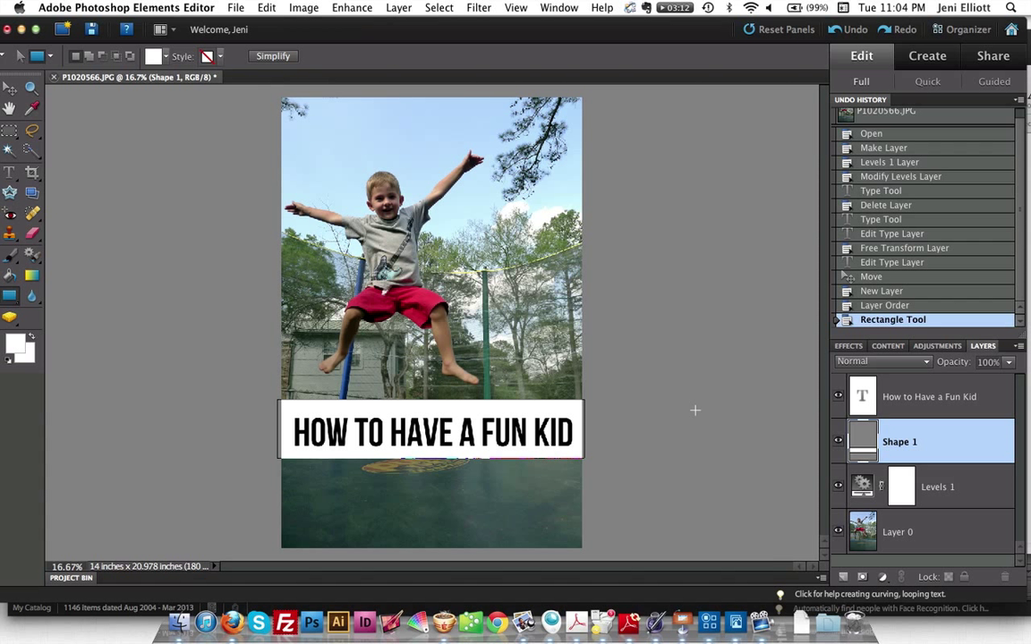
Step: Nudge the white rectangle up and down until it is vertically centred behind the title
key(v)
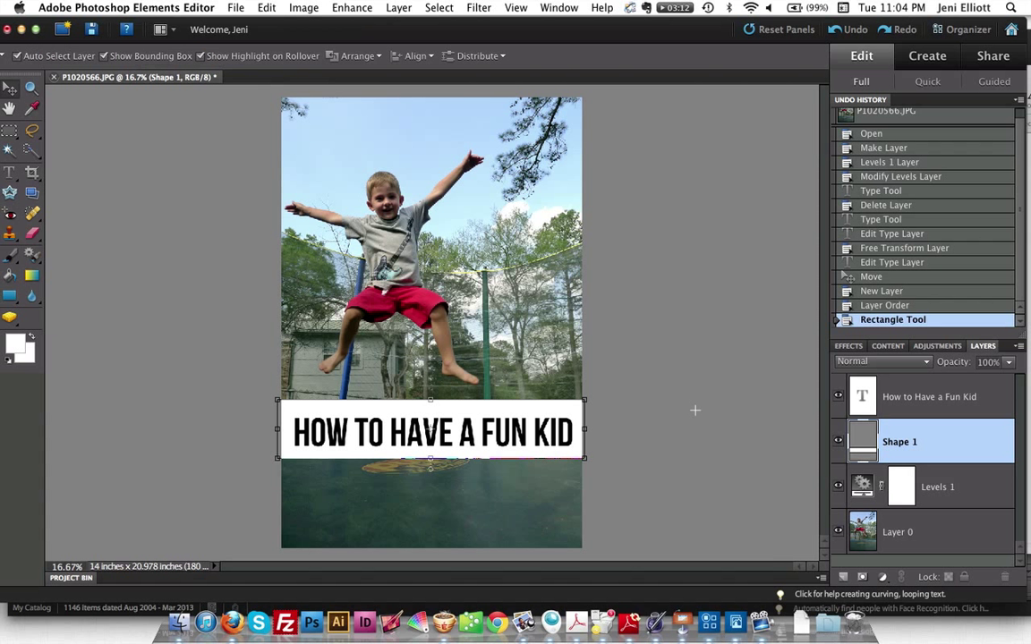
key(Up)
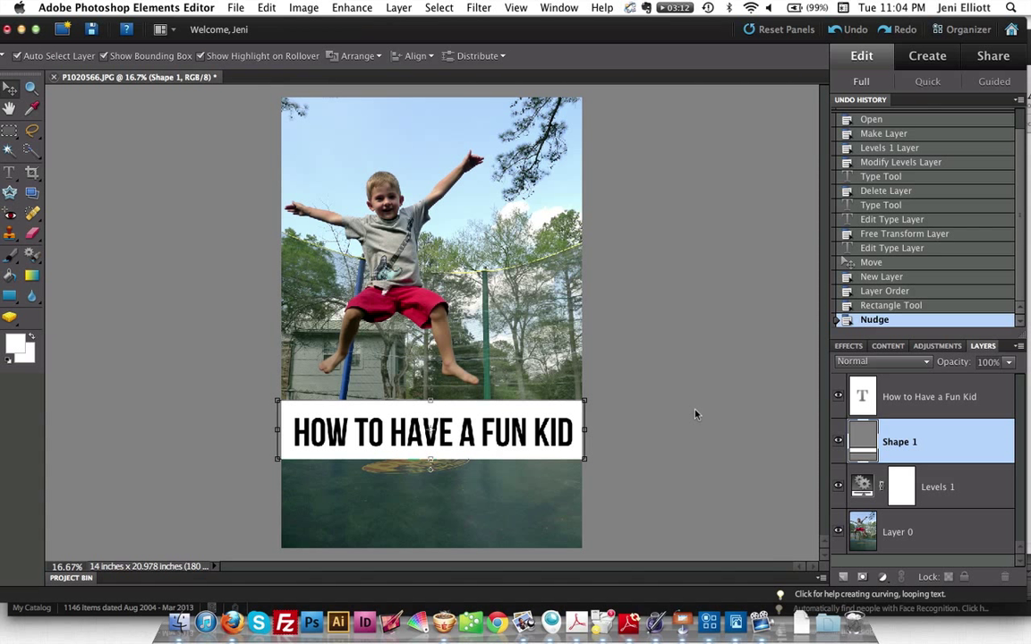
key(Up)
key(Up)
key(Up)
key(Up)
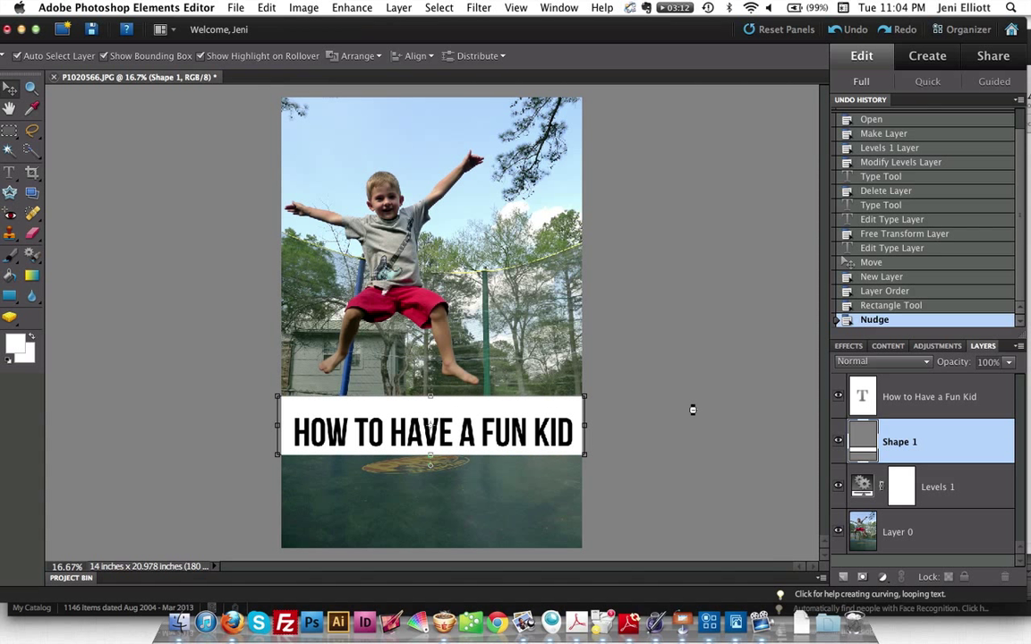
key(Down)
key(Down)
key(Down)
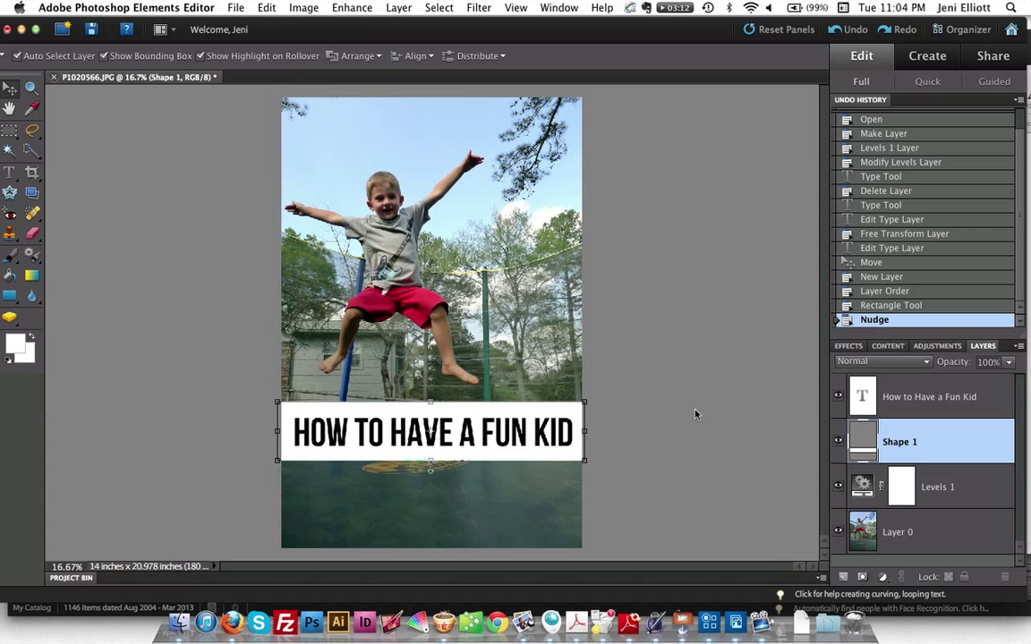
key(Down)
Step: Lower the white rectangle's layer opacity to 40% and deselect it
click(1009, 362)
drag(1004, 380, 965, 385)
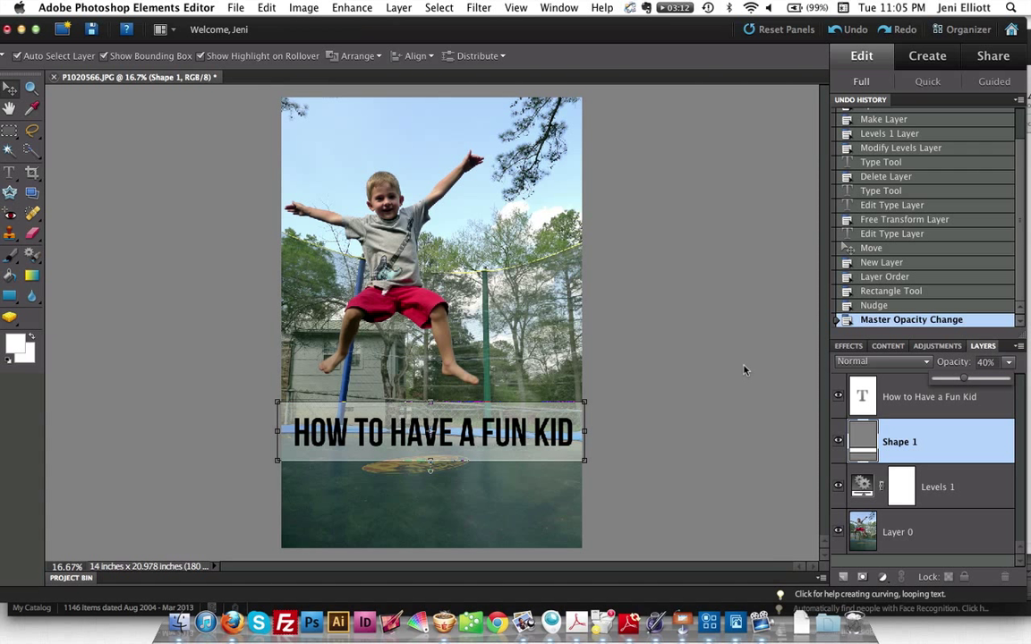
click(678, 363)
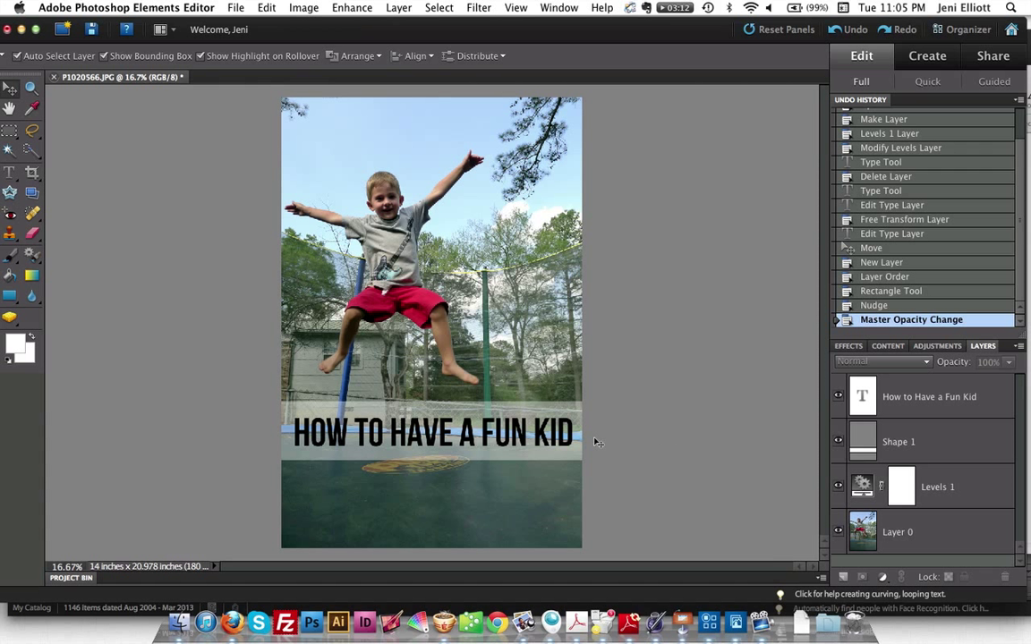
Step: Select the title and rectangle layers together and nudge both down in large increments onto the trampoline's edge
click(537, 434)
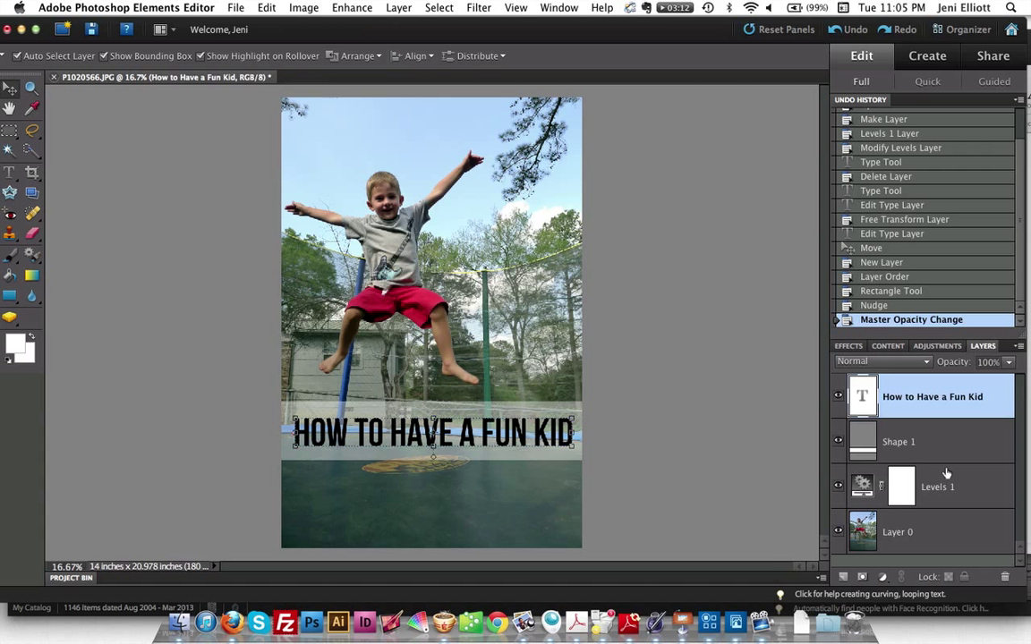
shift+click(906, 440)
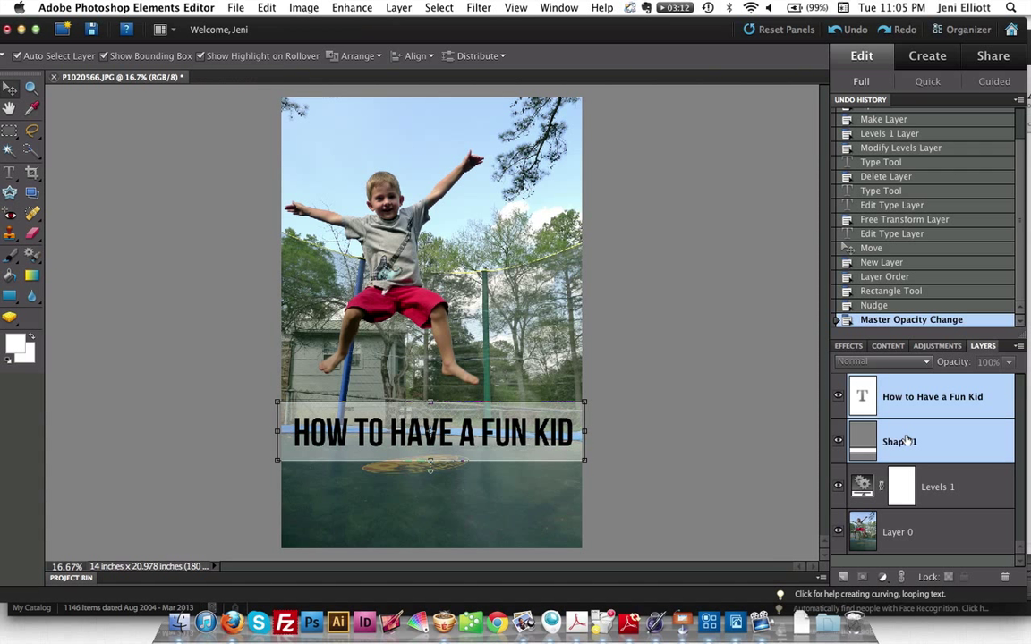
key(shift+Down)
key(shift+Down)
key(shift+Down)
key(shift+Down)
key(shift+Down)
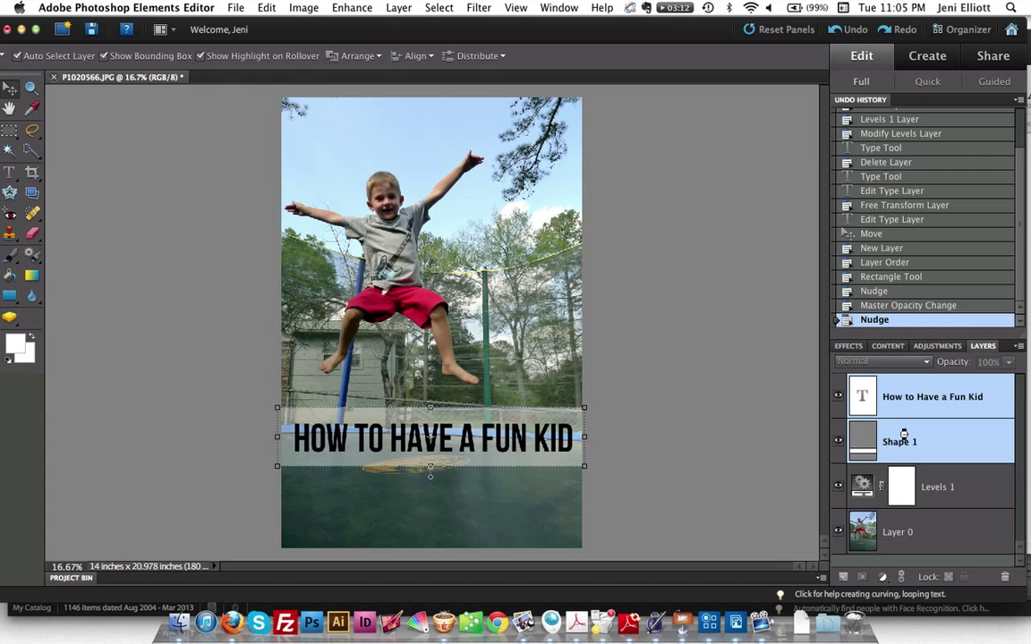
key(shift+Down)
key(shift+Down)
key(shift+Down)
key(shift+Down)
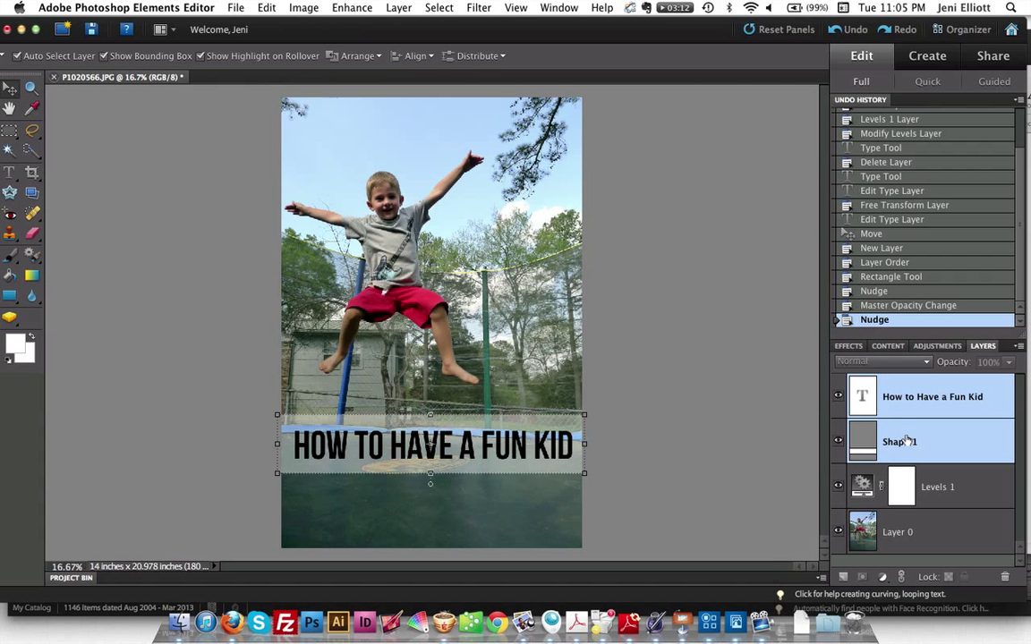
click(707, 372)
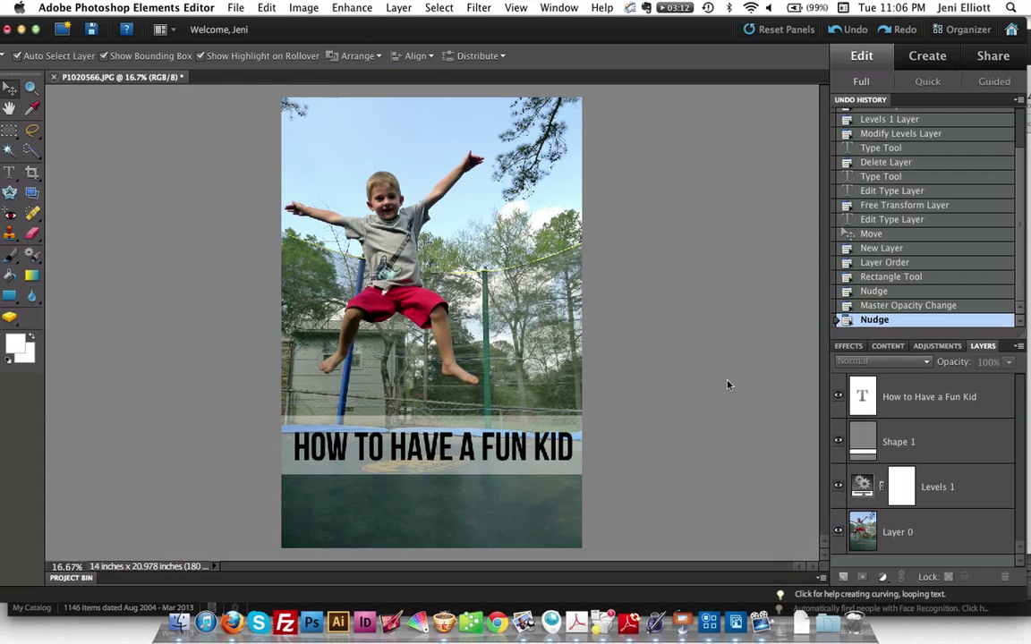
Step: Delete the "How to Have a Fun Kid" text layer and the Shape 1 layer
click(930, 401)
key(BackSpace)
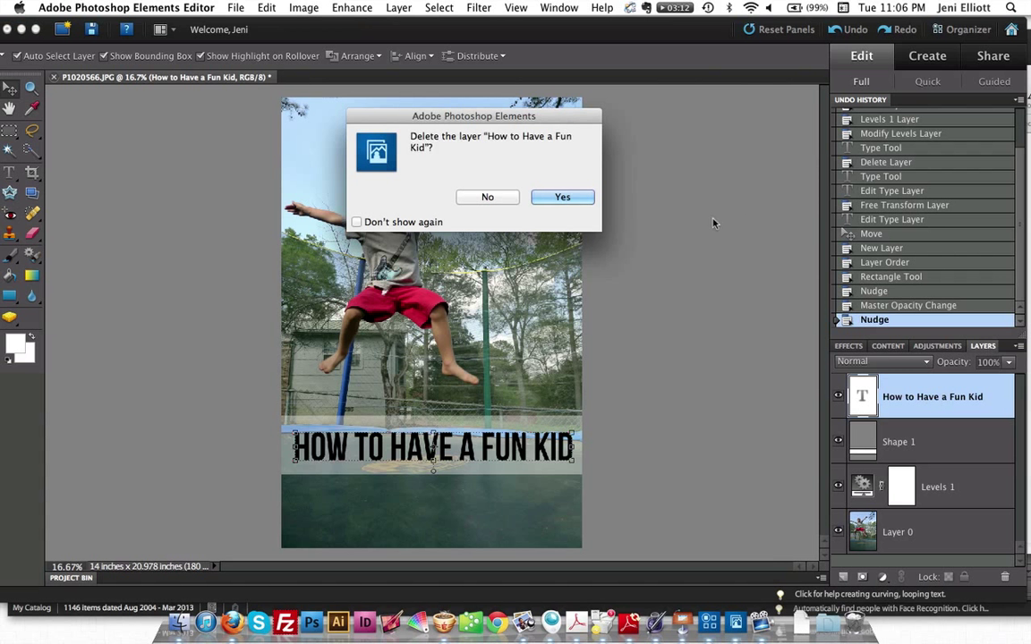
key(Return)
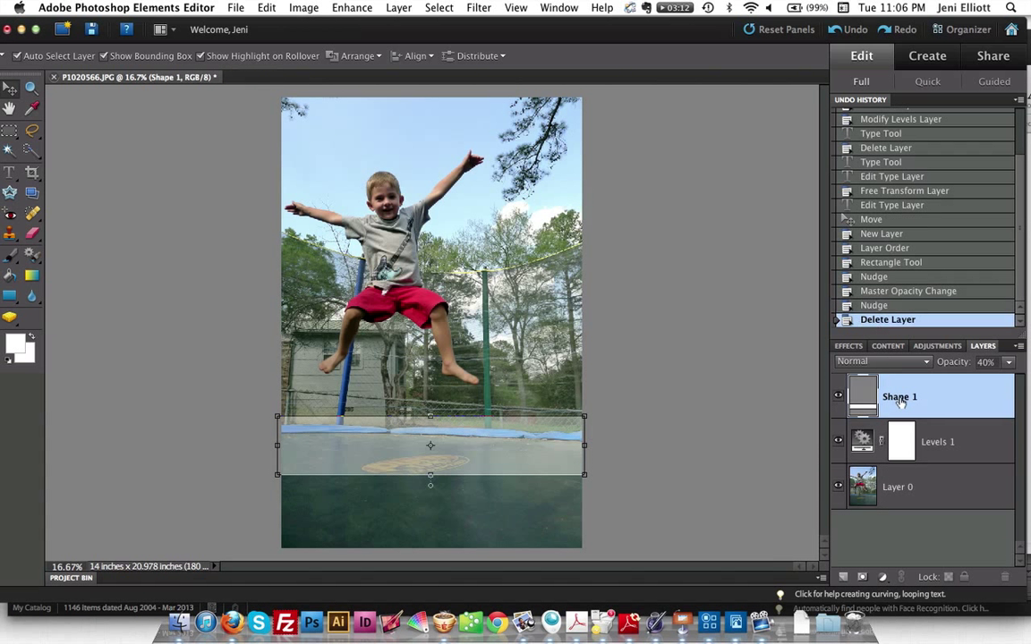
key(BackSpace)
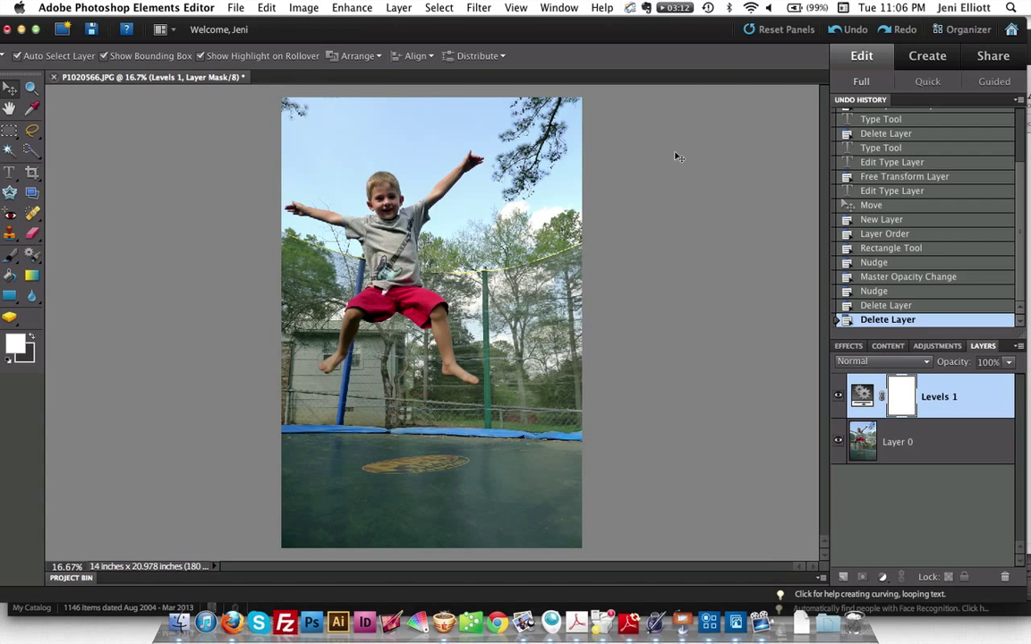
Step: Add the white text "HOW TO" in Bebas Neue at 200 pt in the sky above the boy
key(t)
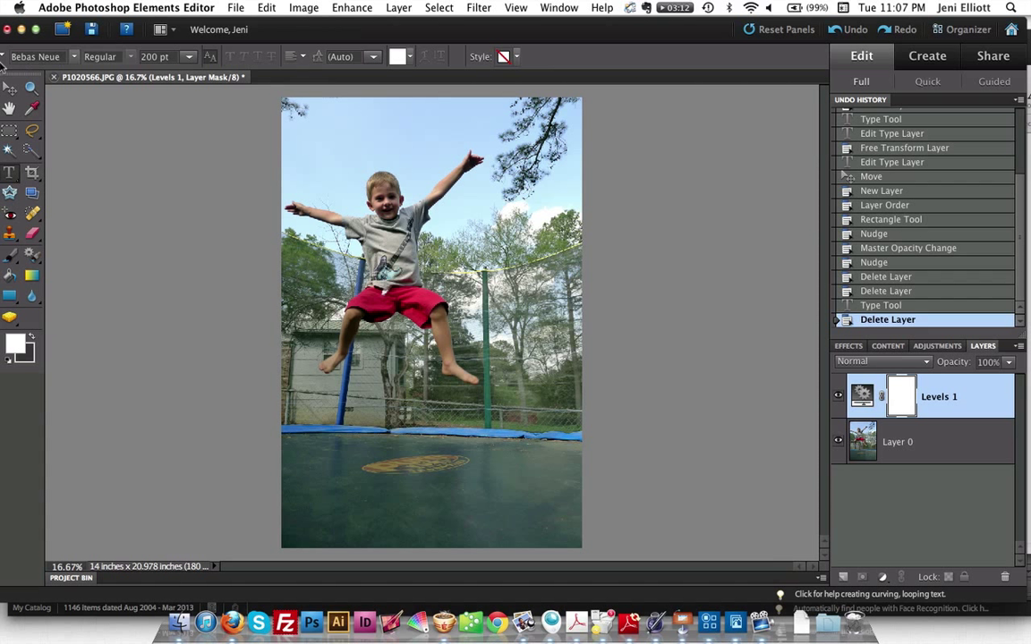
click(185, 59)
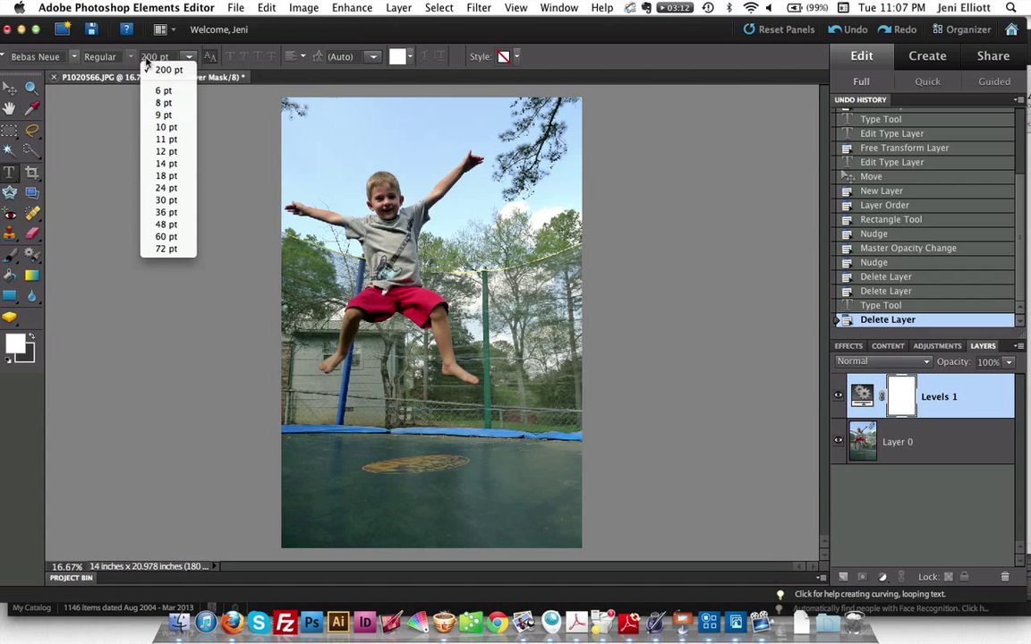
click(147, 61)
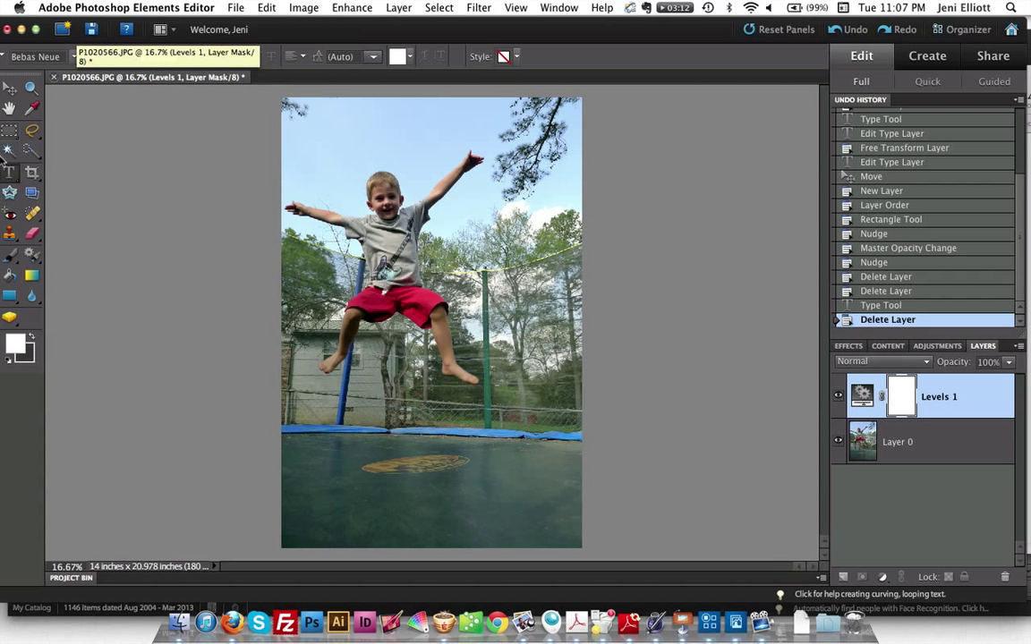
click(301, 159)
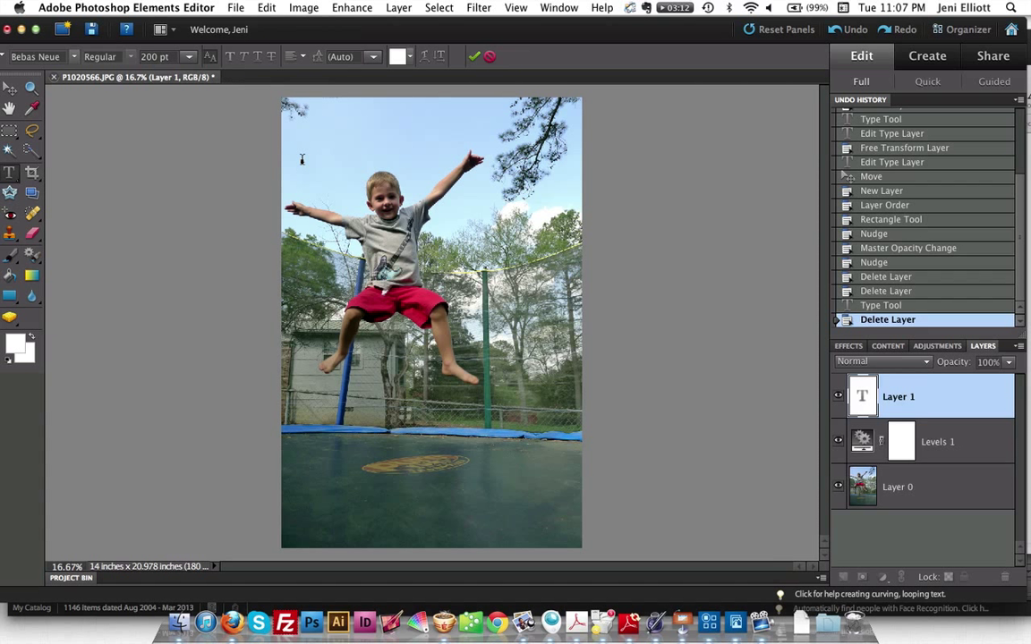
text(HO)
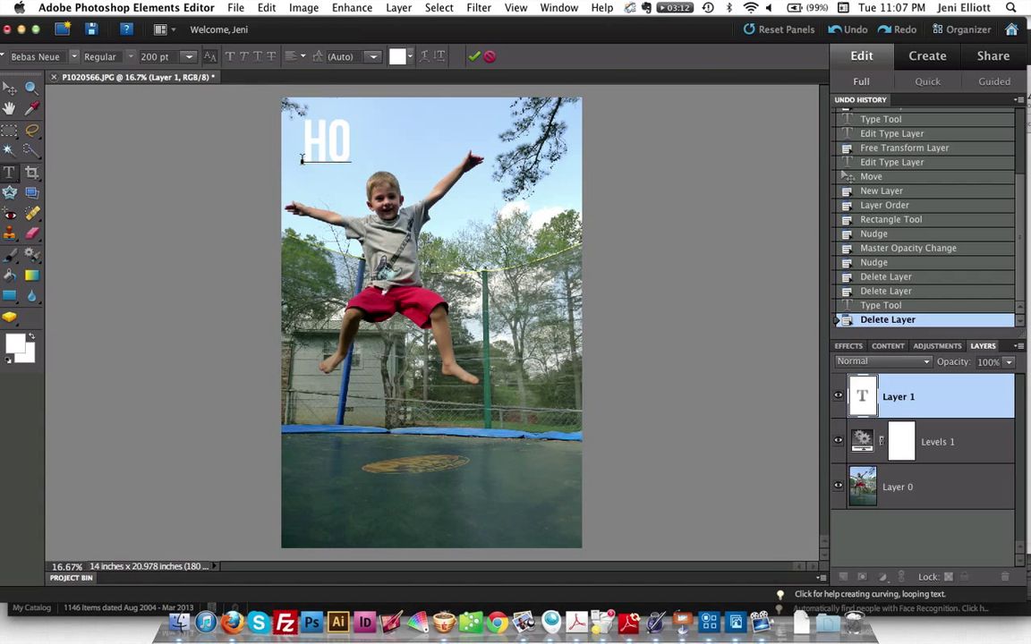
text(W TO)
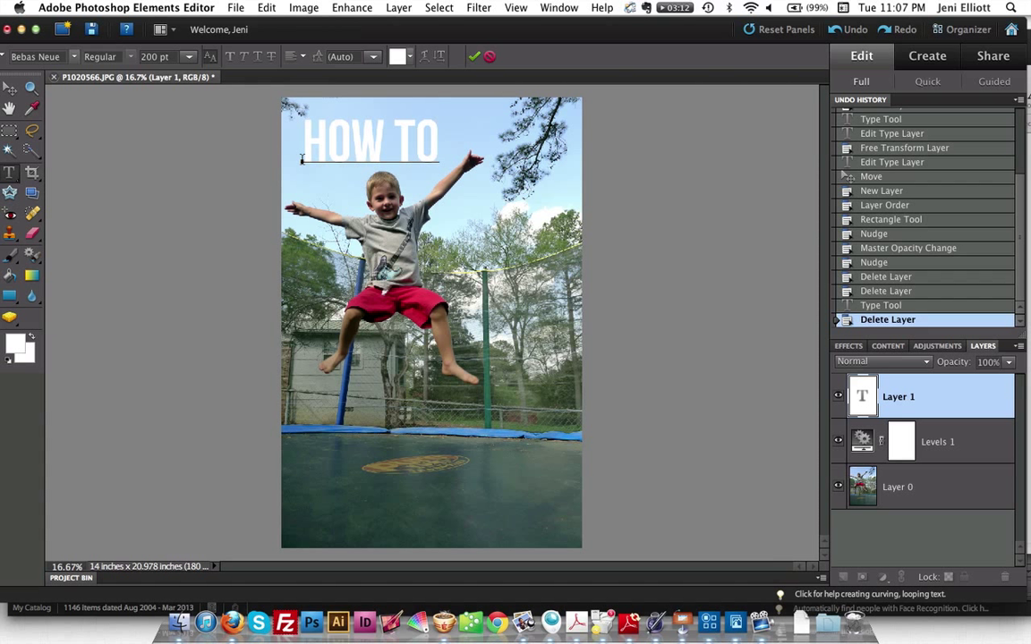
Step: Select the entire "HOW TO" text and set its font size to 250 pt
key(ctrl+a)
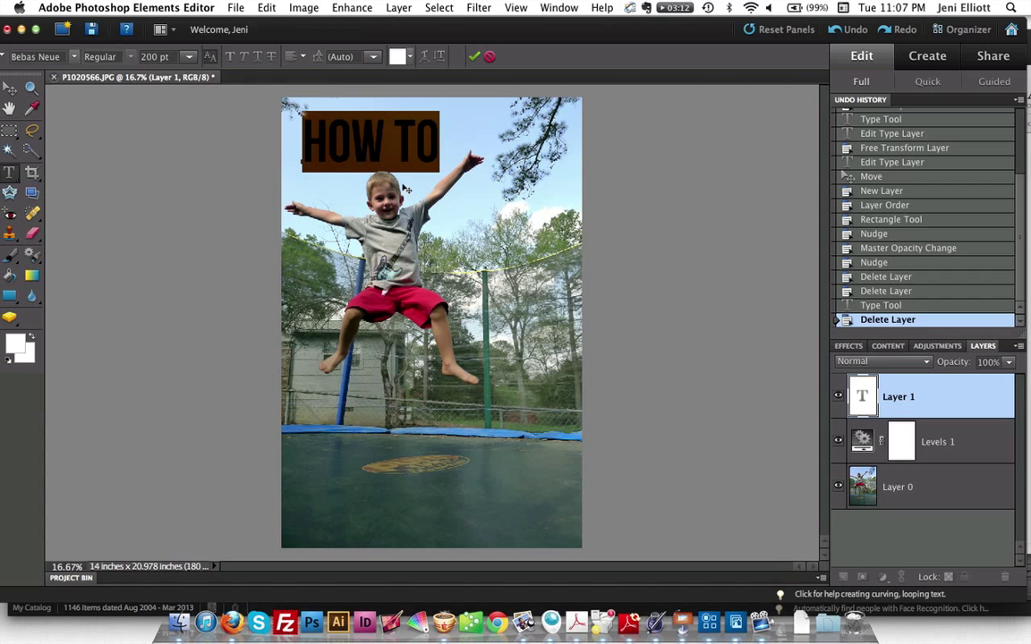
click(301, 145)
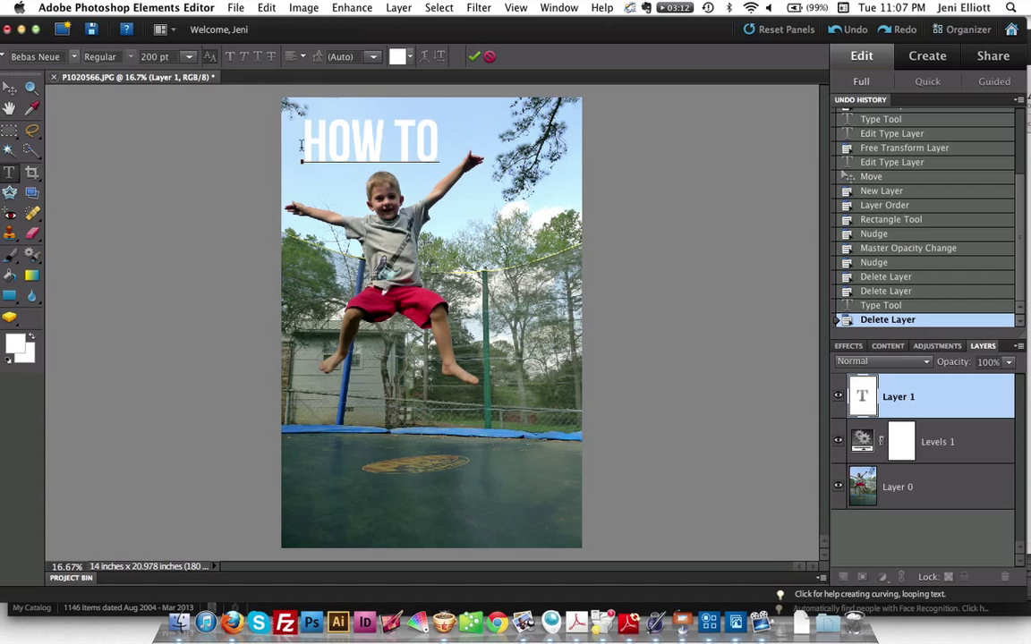
drag(302, 145, 435, 146)
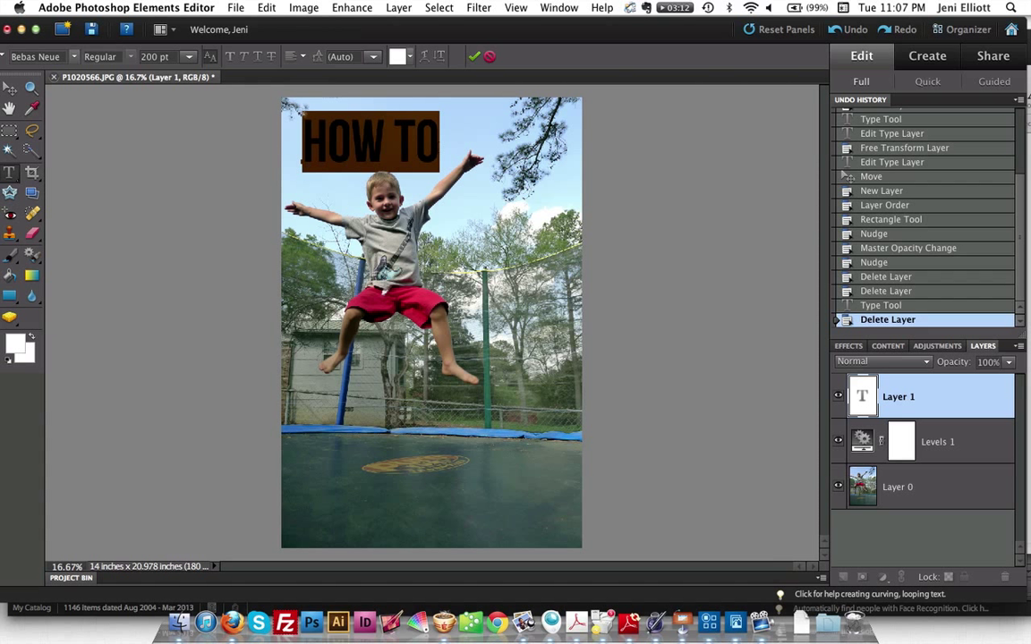
double_click(145, 56)
text(250)
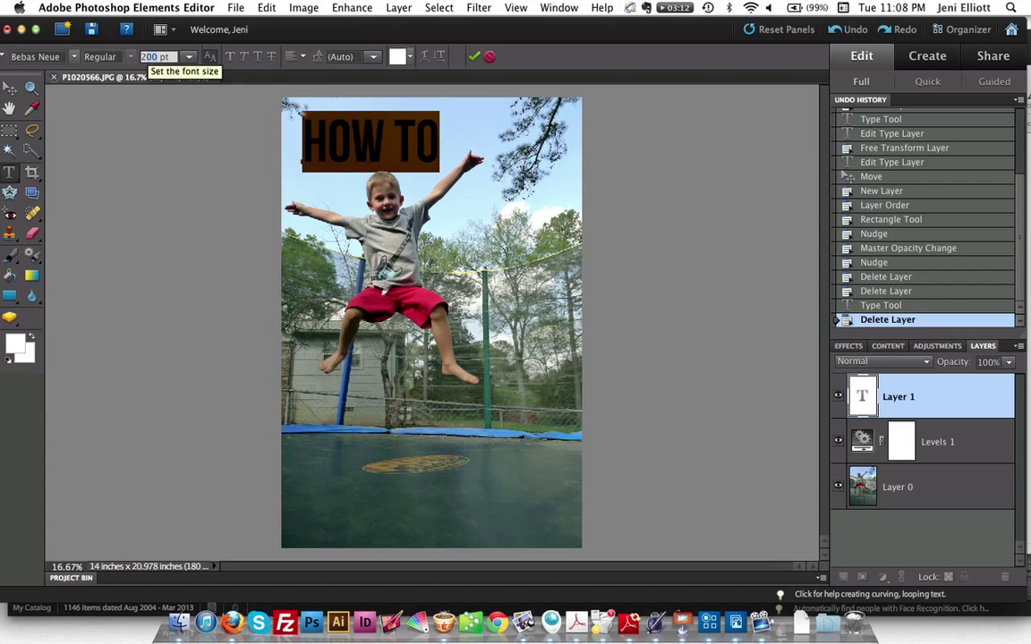
key(Return)
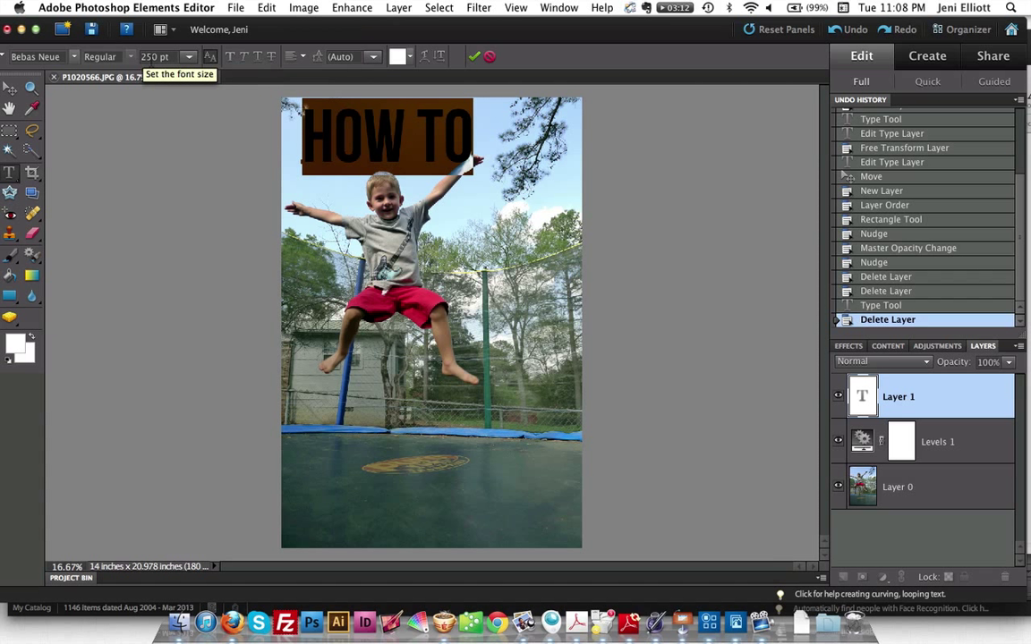
Step: Increase the selected text's font size to 350 pt
drag(147, 57, 140, 57)
text(3)
key(Return)
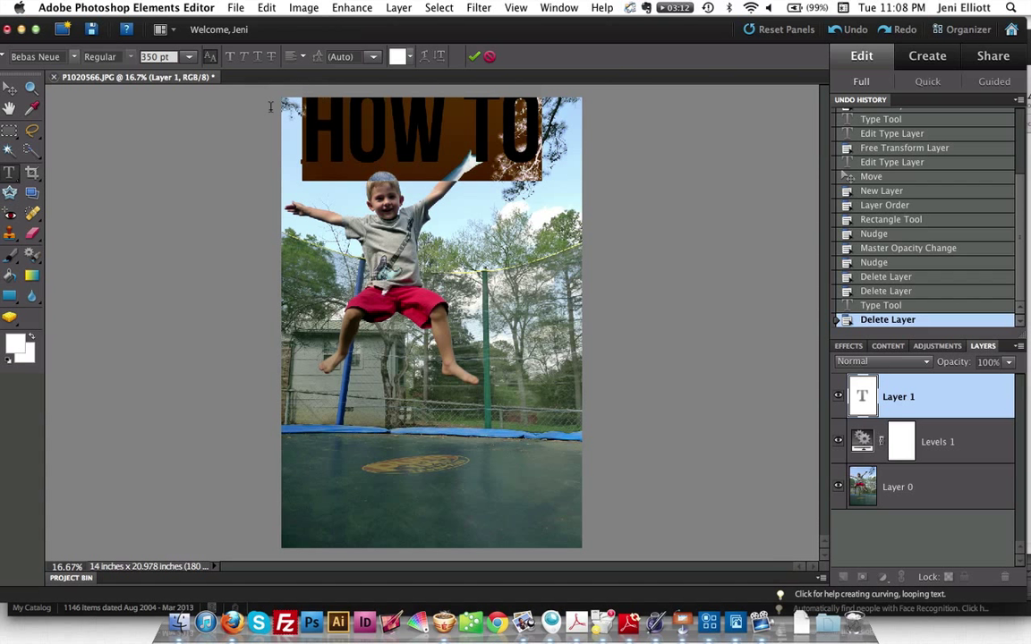
Step: Commit the "HOW TO" text and move it down so it sits fully inside the photo's upper area
click(905, 403)
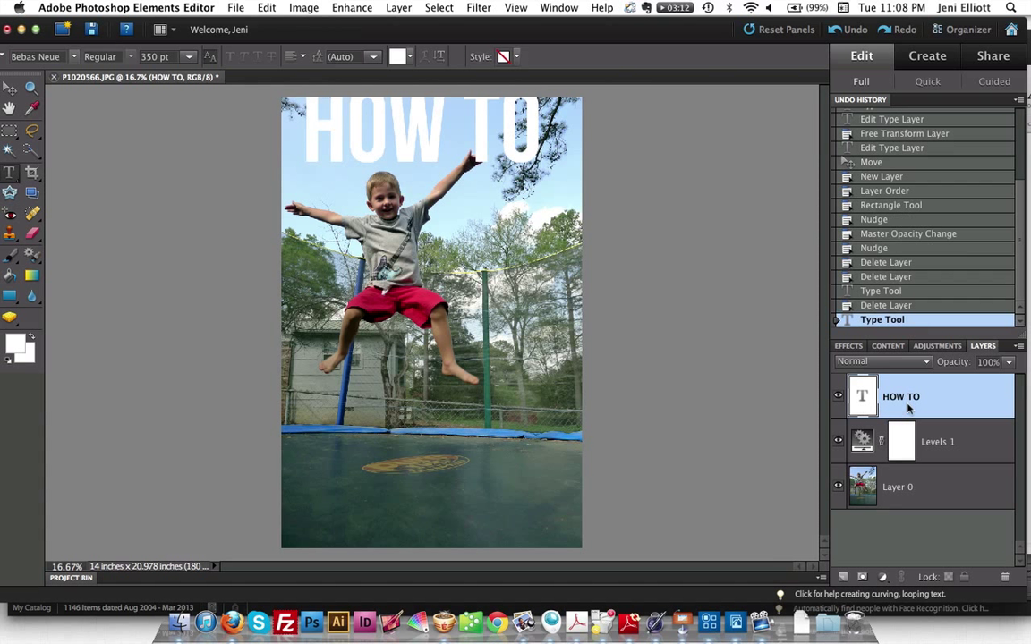
key(v)
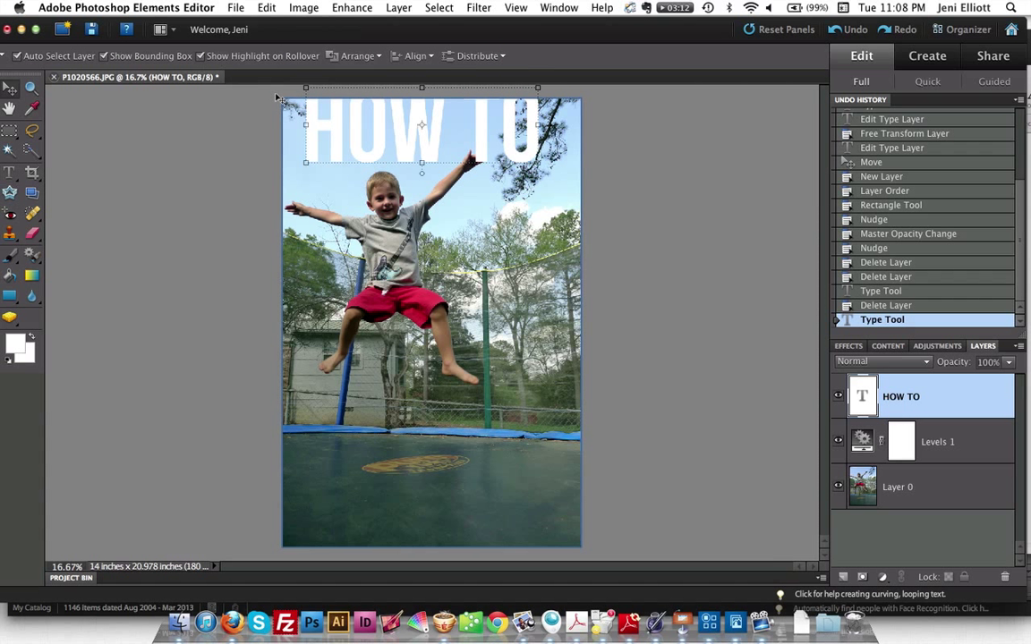
click(8, 88)
drag(413, 146, 417, 177)
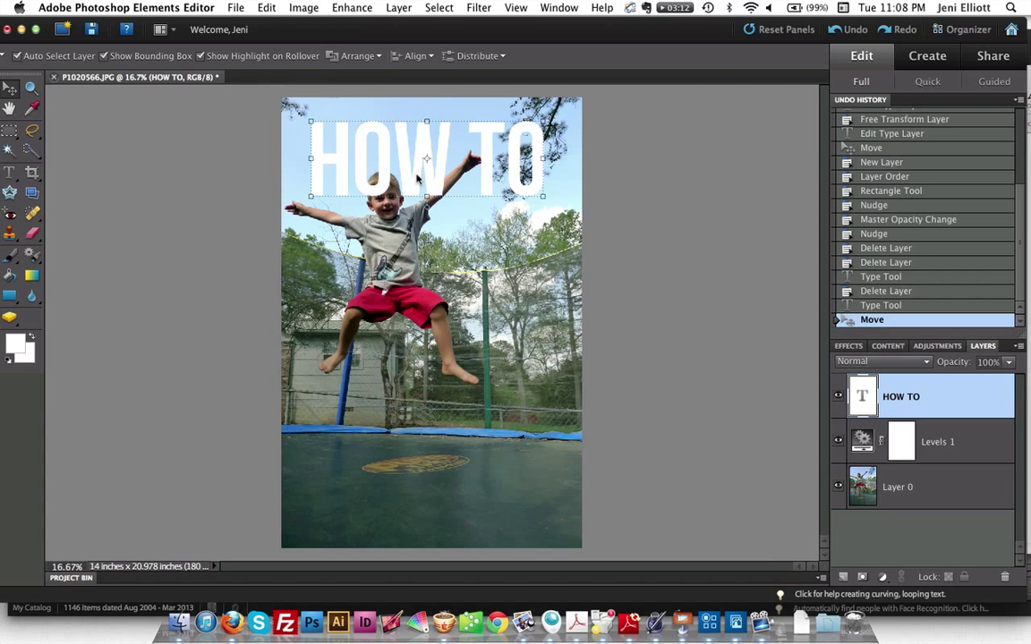
Step: Add a white "HAVE A" text line at 350 pt directly below "HOW TO" and commit it
click(11, 174)
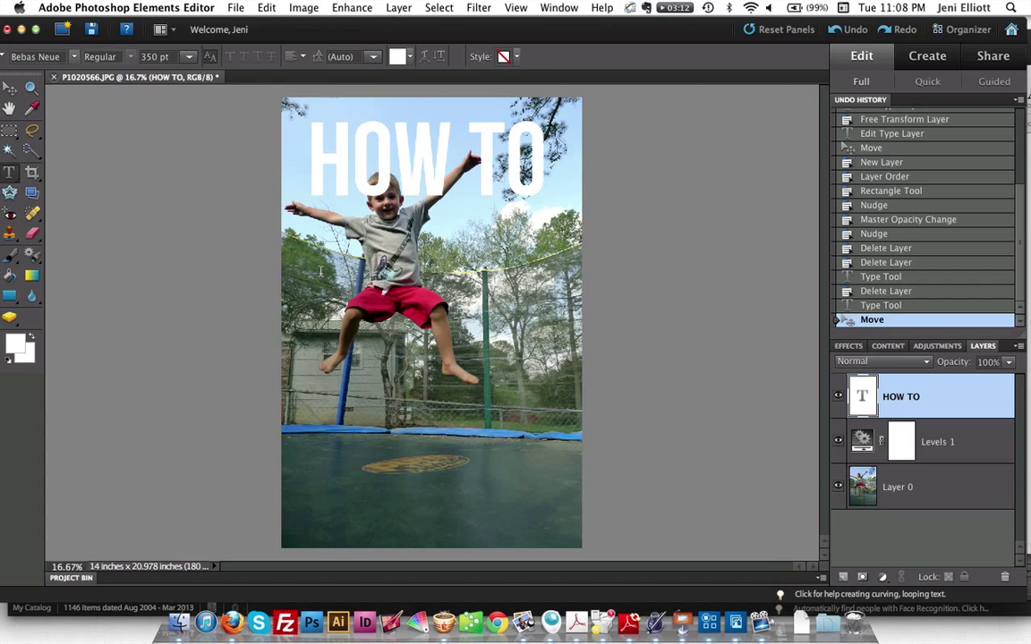
click(321, 271)
text(HAVE A)
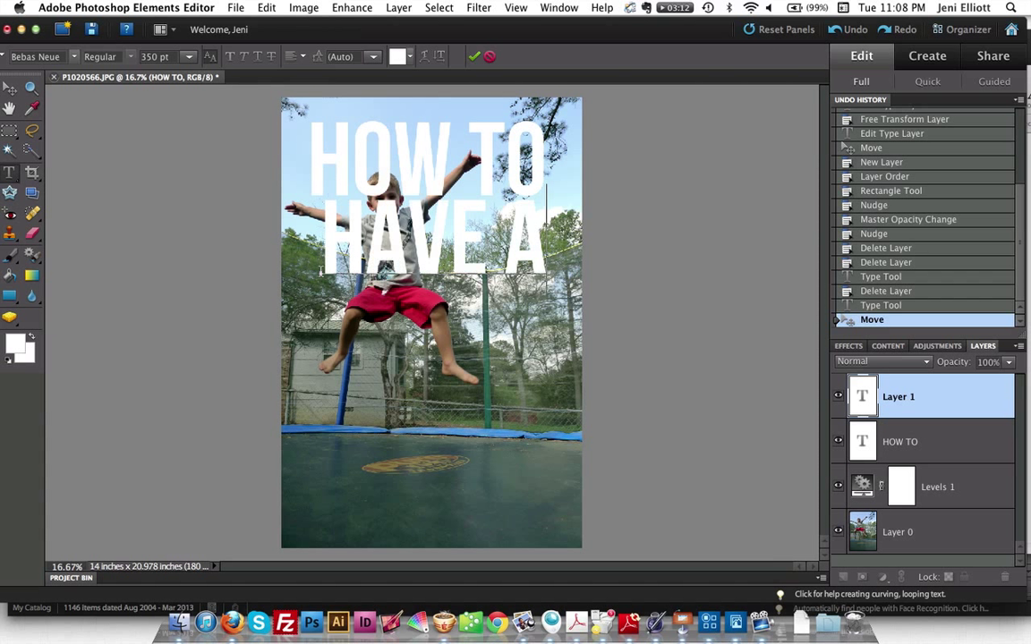
click(902, 405)
Step: Add a separate "FUN KID" text line at 350 pt below "HAVE A" and commit it
click(295, 324)
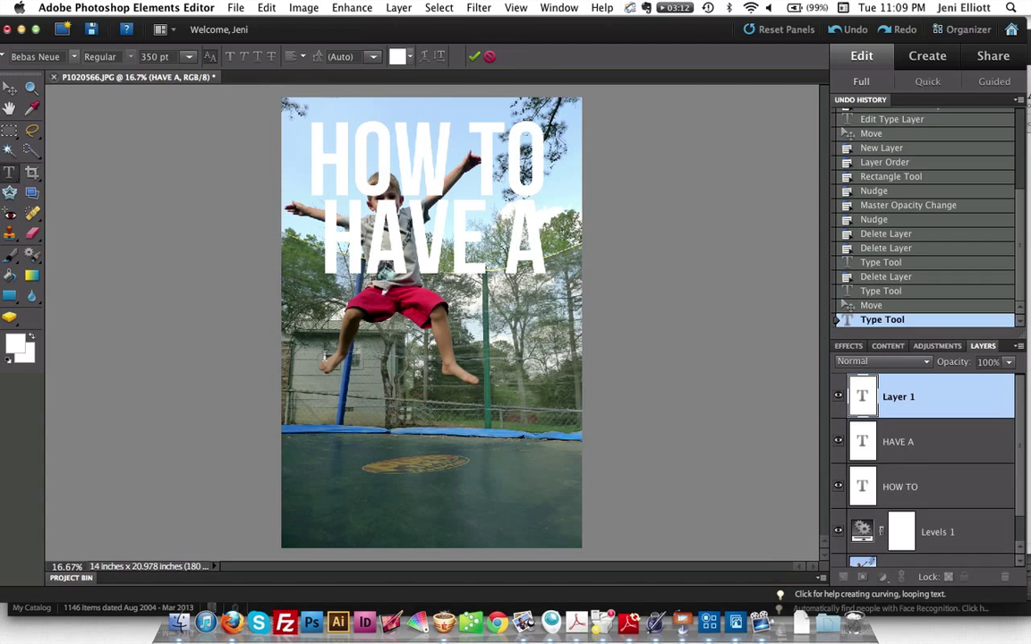
text(FUN)
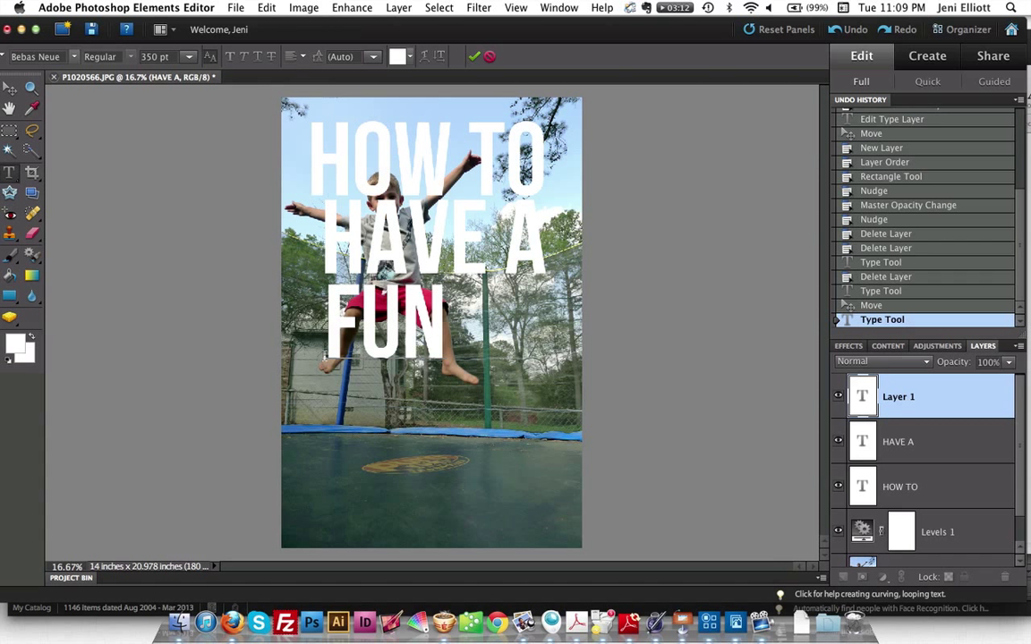
text( KID)
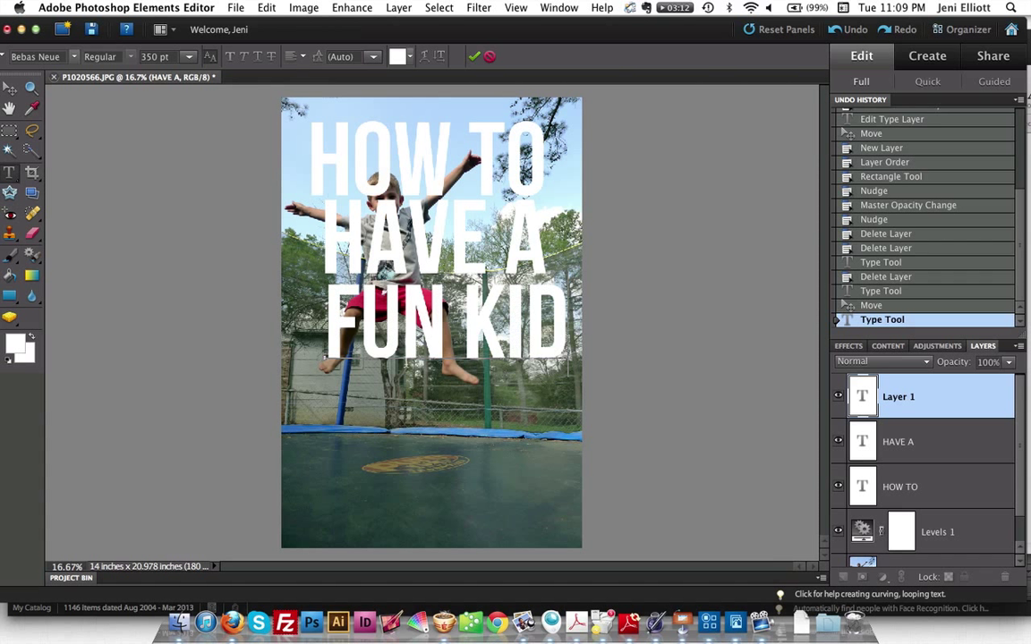
click(887, 396)
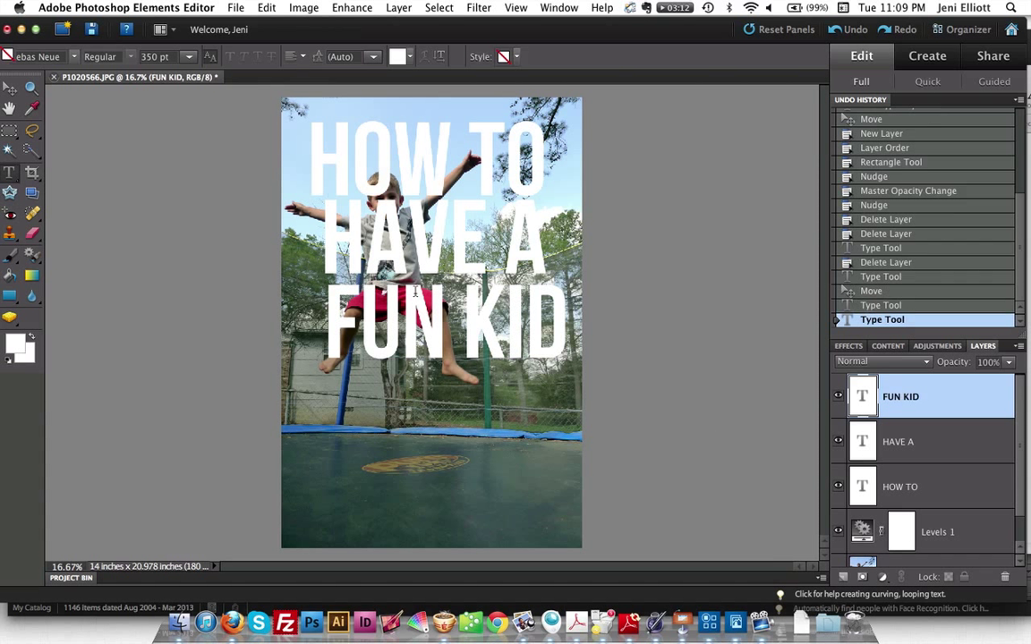
Step: Move the "HAVE A" and "FUN KID" lines down and left to line up beneath "HOW TO"
click(9, 88)
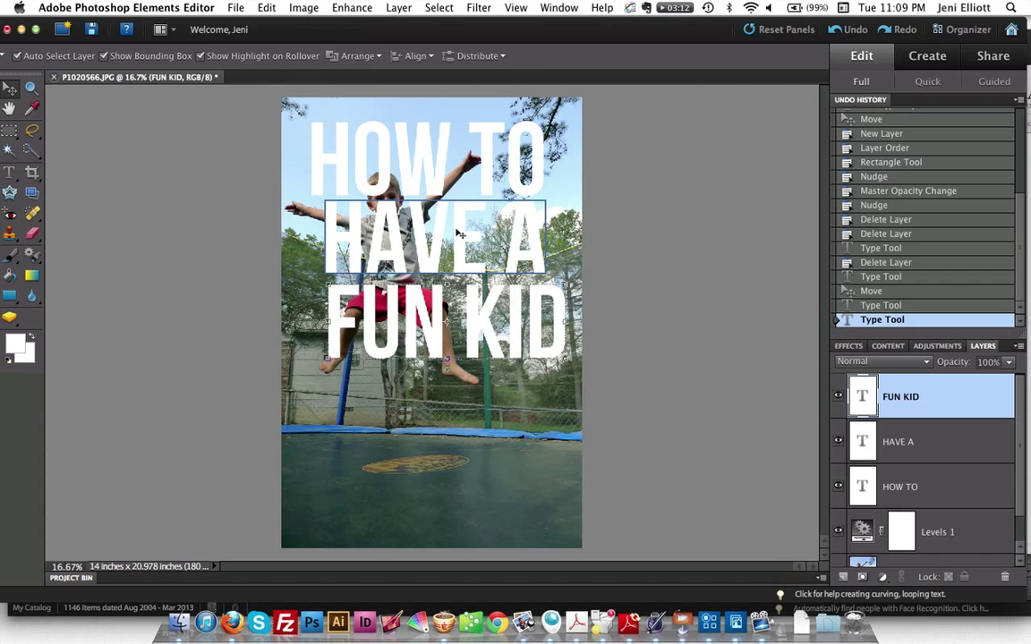
drag(411, 217, 425, 242)
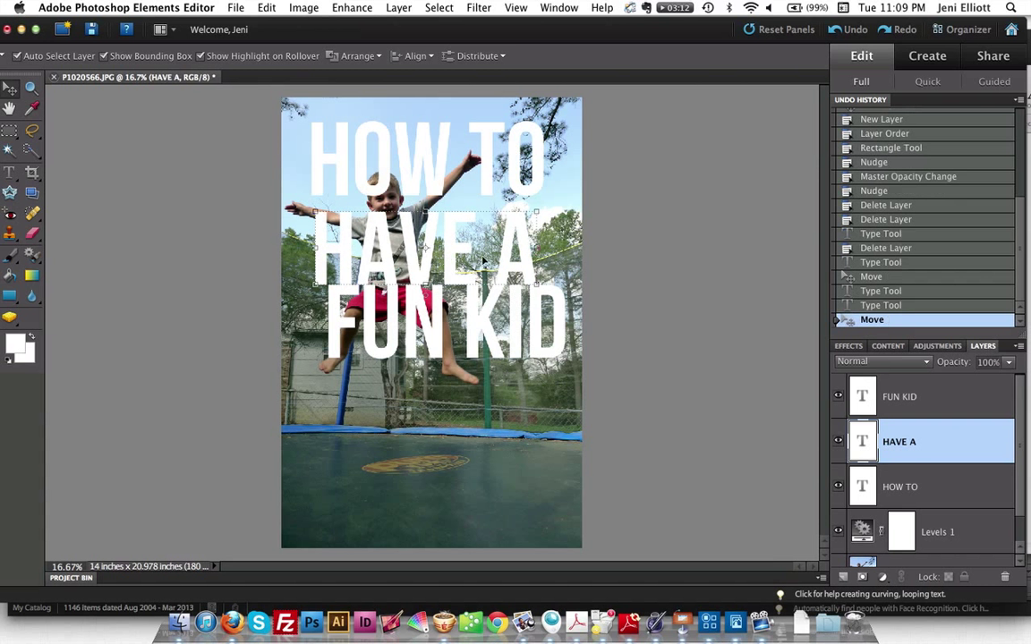
drag(402, 323, 385, 349)
Step: Reposition "HAVE A", scale it proportionally to 106.7% to match the other lines' width, and nudge "FUN KID" into alignment
click(354, 266)
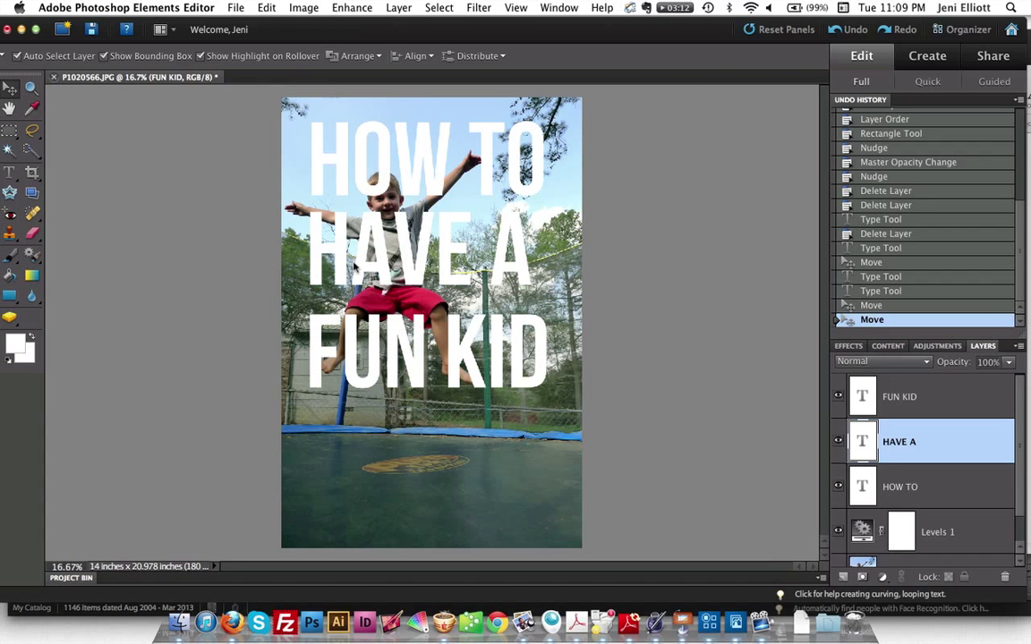
drag(501, 281, 516, 297)
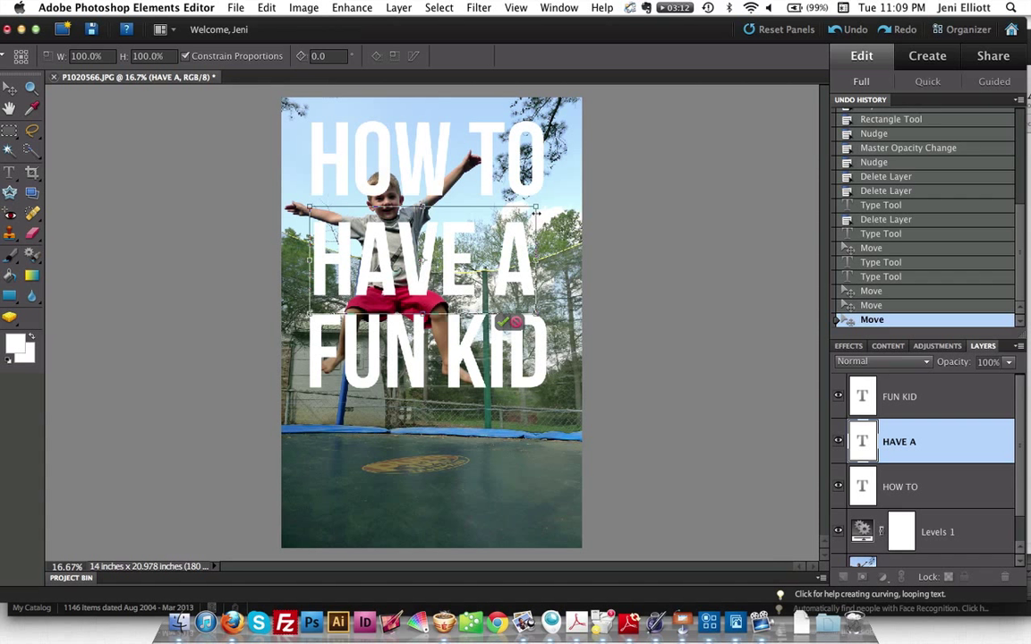
drag(537, 206, 551, 195)
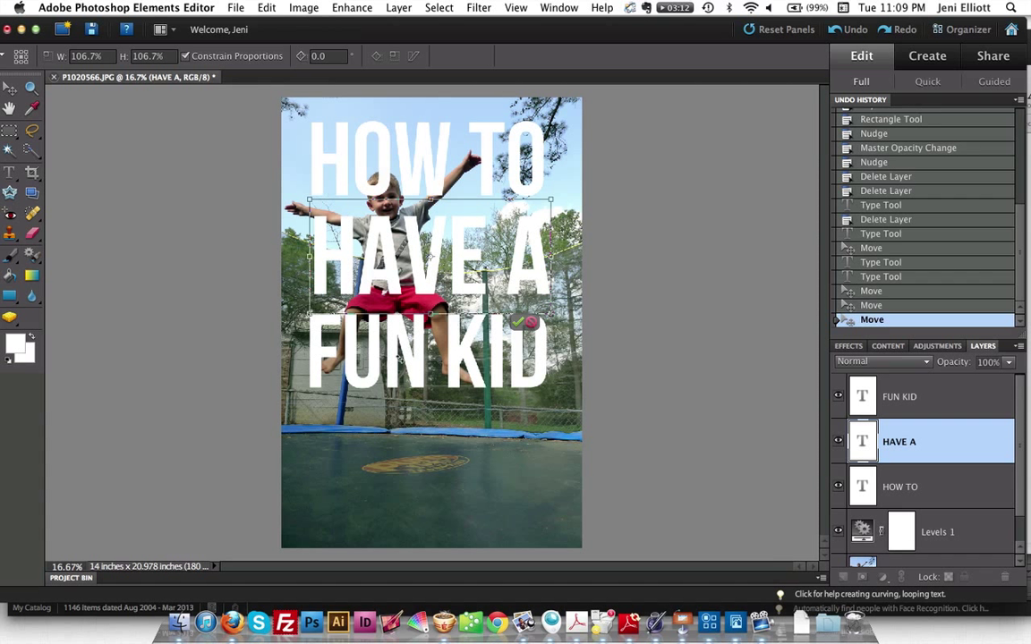
drag(322, 248, 321, 248)
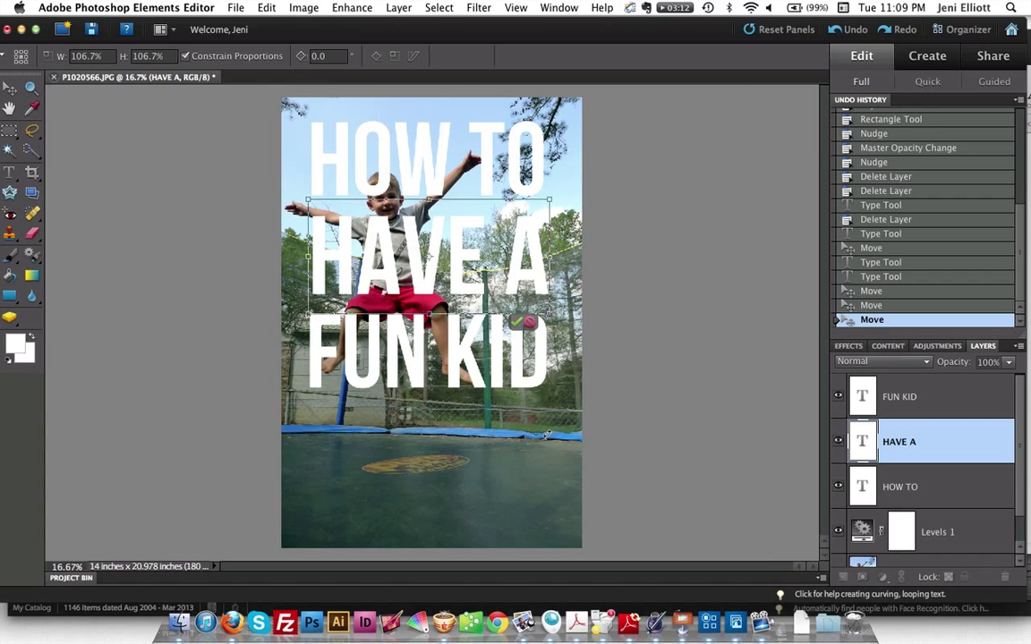
click(362, 329)
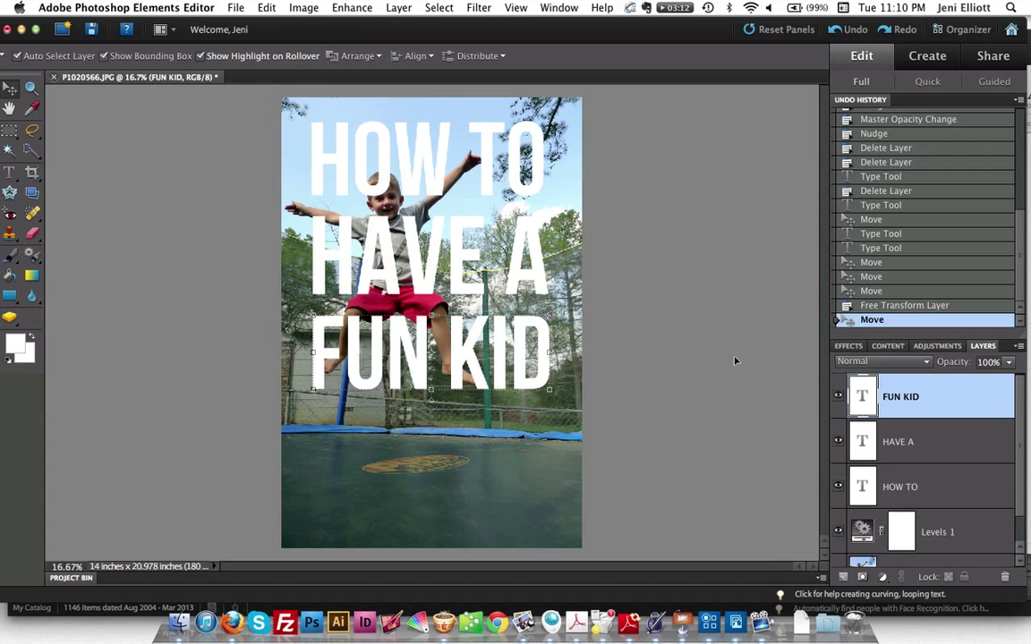
Step: Reduce the opacity of the "FUN KID" text layer to 66%
click(1009, 362)
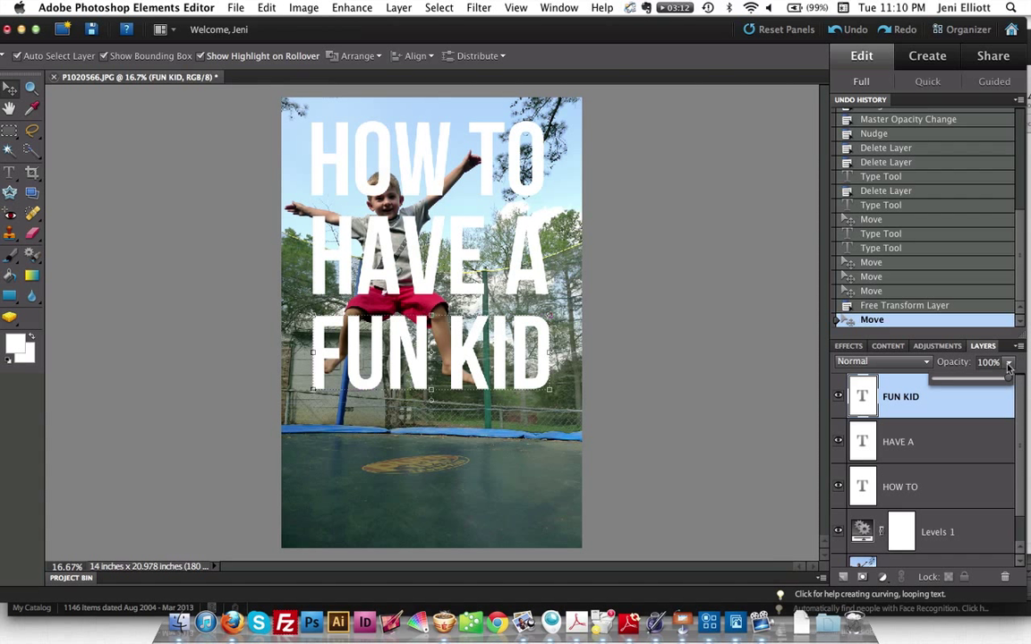
click(960, 383)
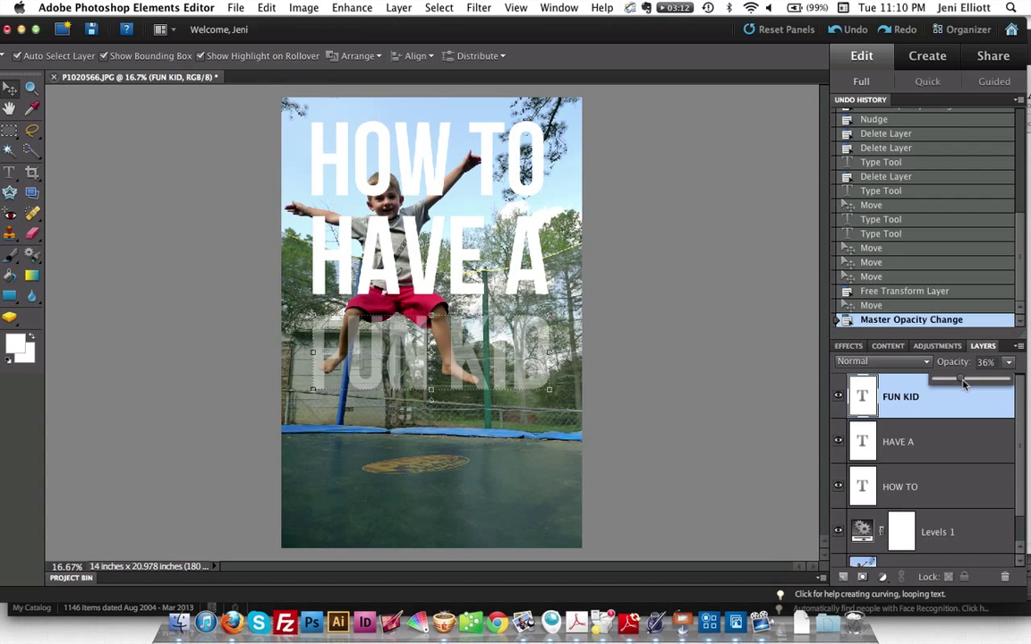
drag(963, 382, 984, 382)
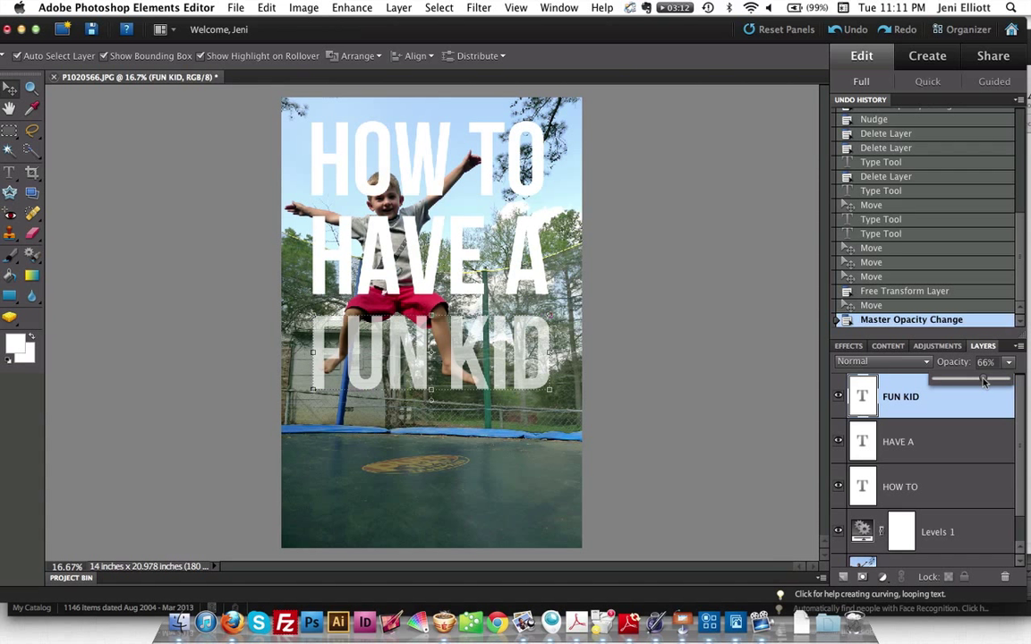
Step: Set the opacity of the "HAVE A" text layer to 66%
click(916, 447)
click(988, 363)
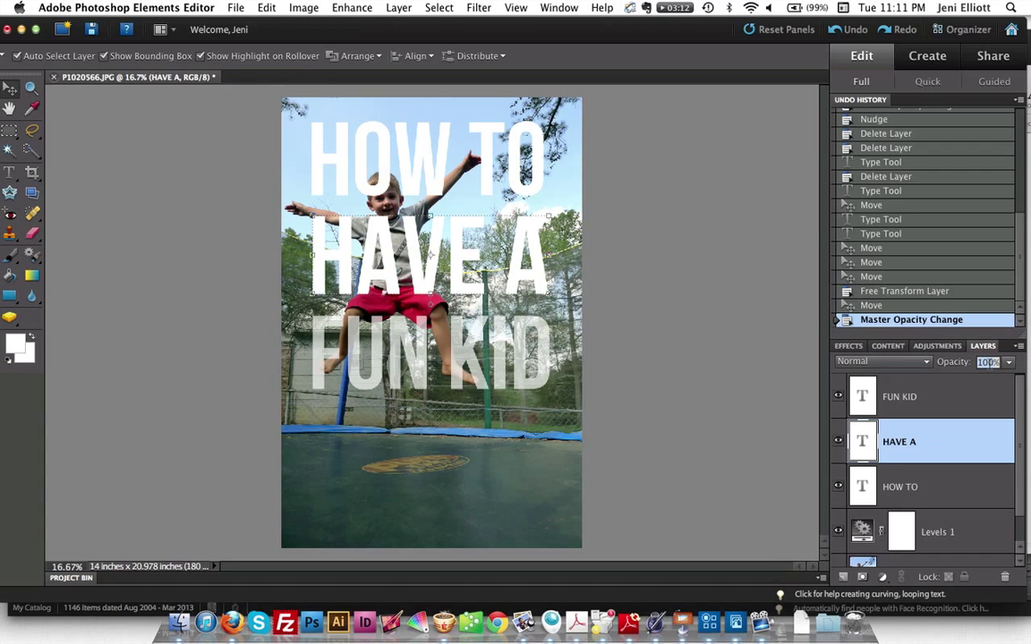
text(66)
key(Return)
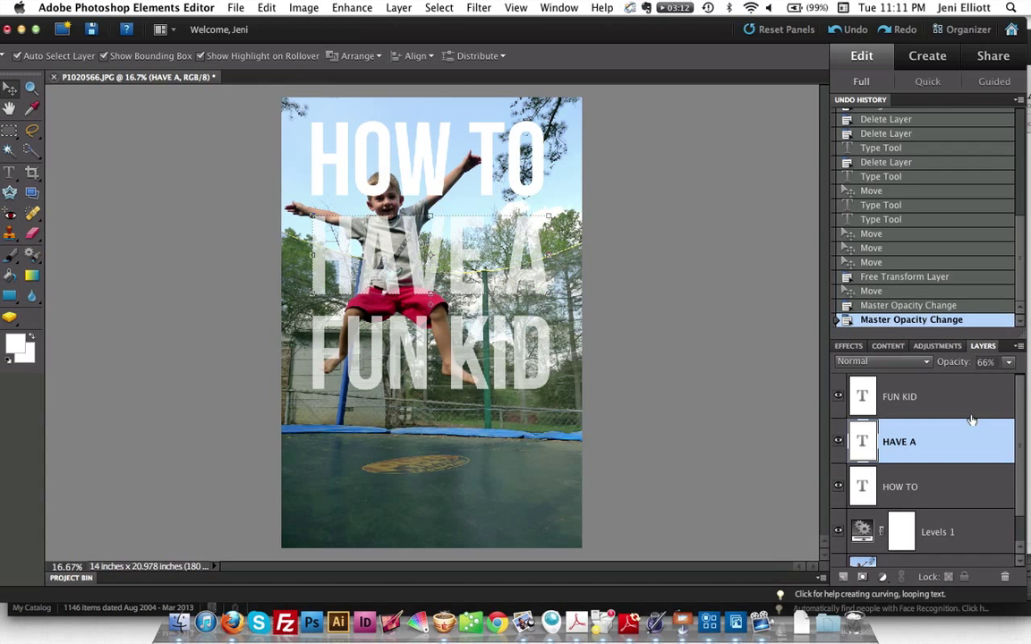
Step: Set the opacity of the "HOW TO" text layer to 66%
click(972, 490)
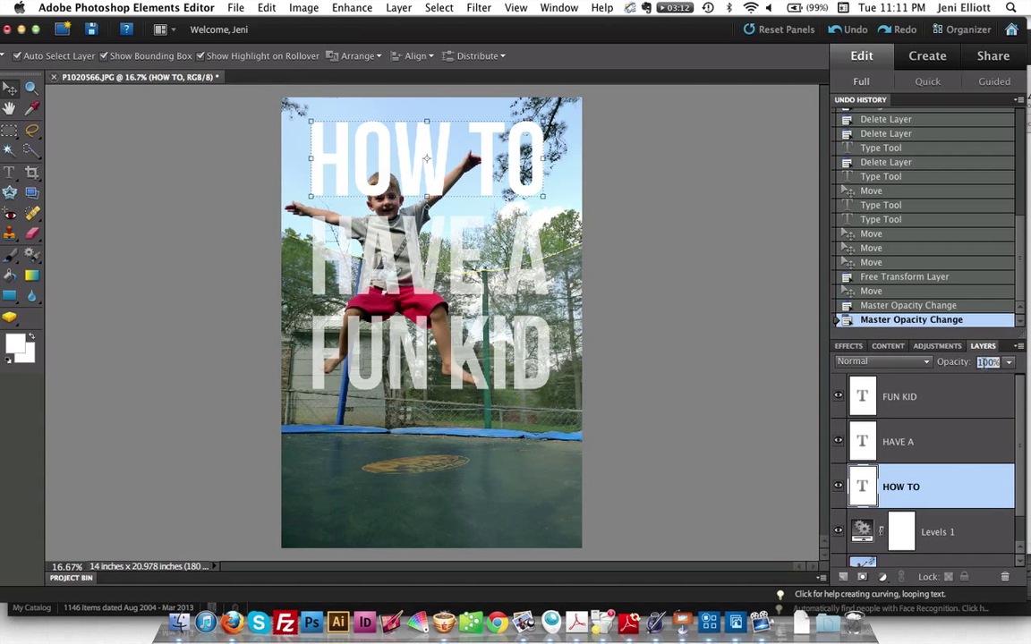
text(6)
key(Return)
text(66)
key(Return)
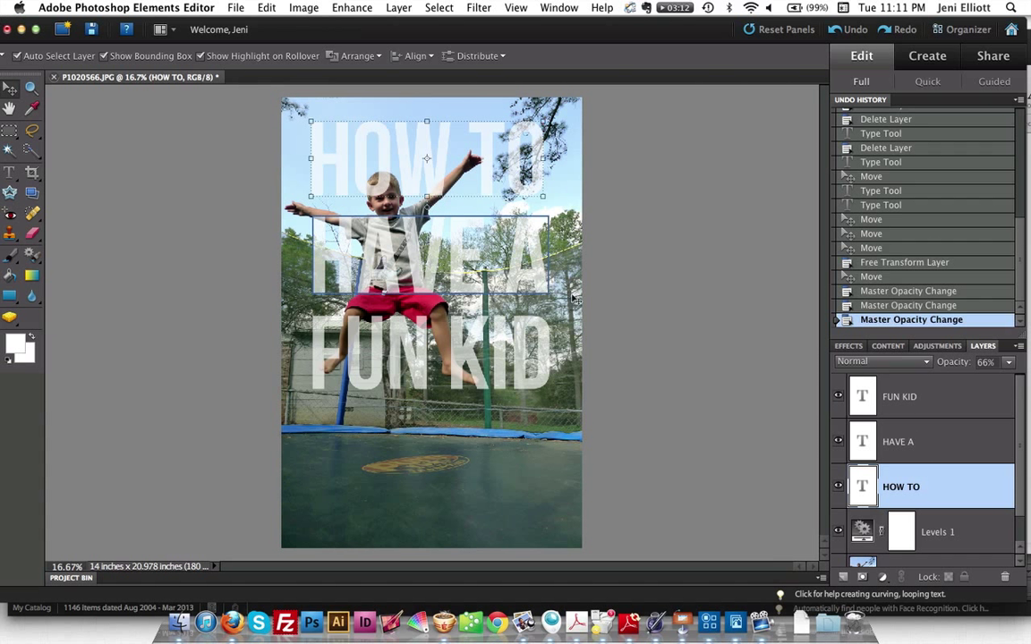
Step: Move all three text lines lower on the photo with more even spacing between them, and deselect the layers
drag(428, 358, 428, 388)
drag(420, 260, 412, 280)
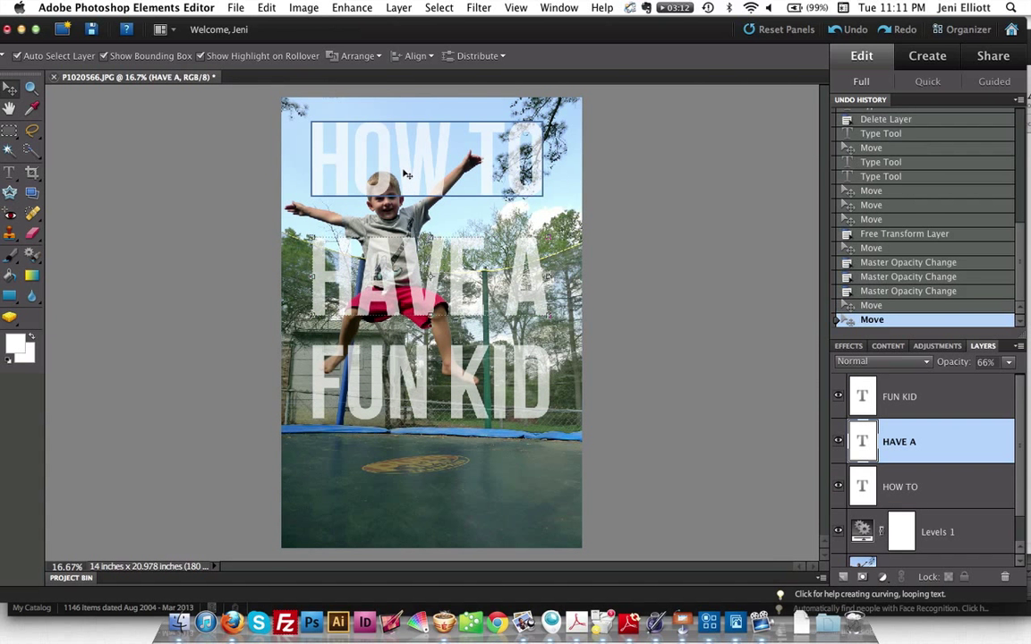
drag(367, 157, 367, 176)
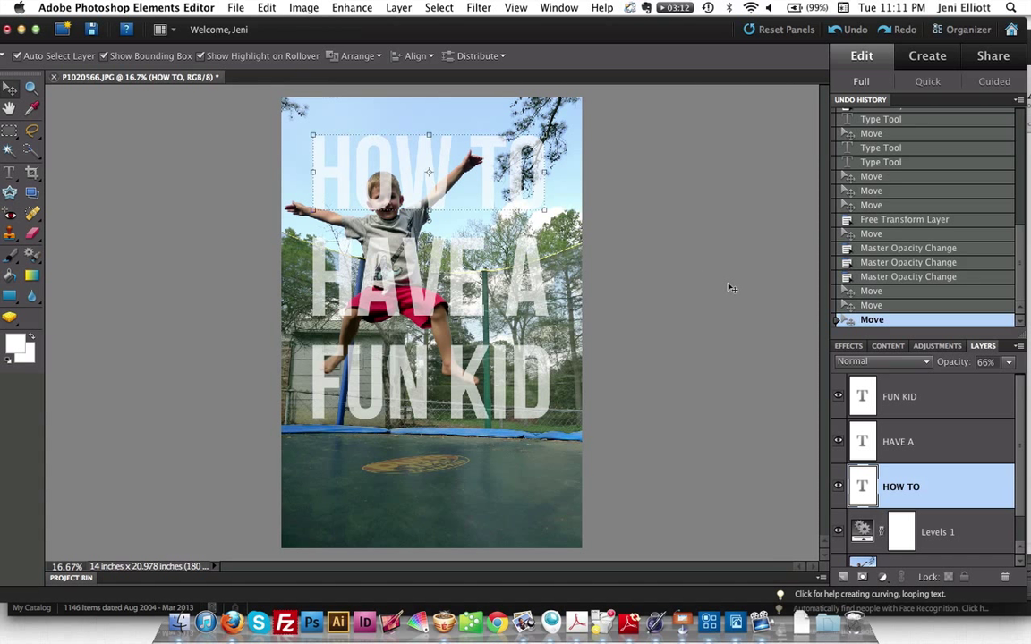
click(635, 264)
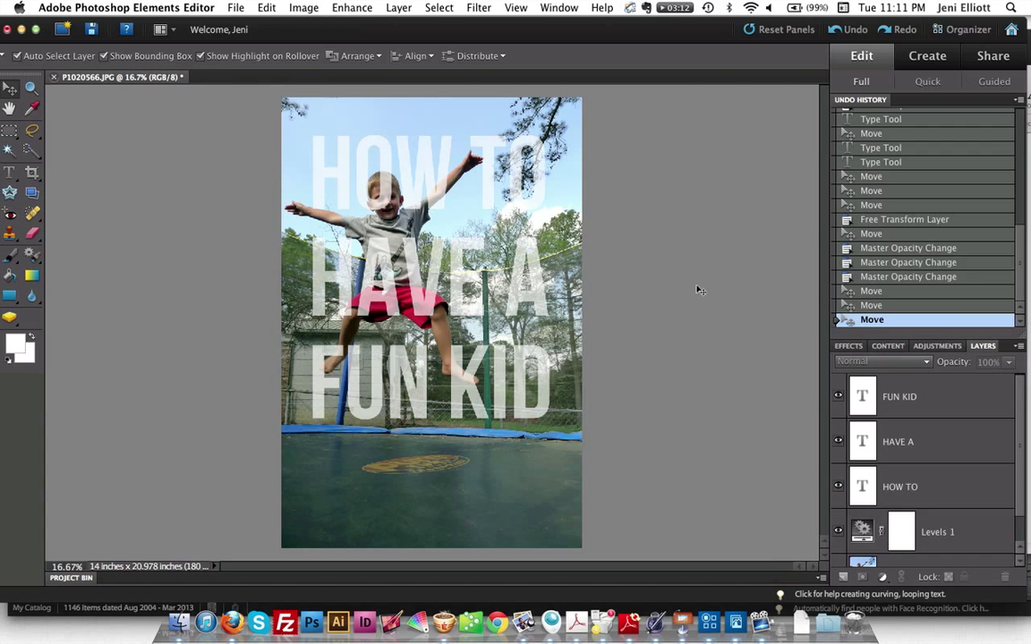
Step: Lower the opacity of the "HOW TO" text layer to 50% and deselect it
click(464, 211)
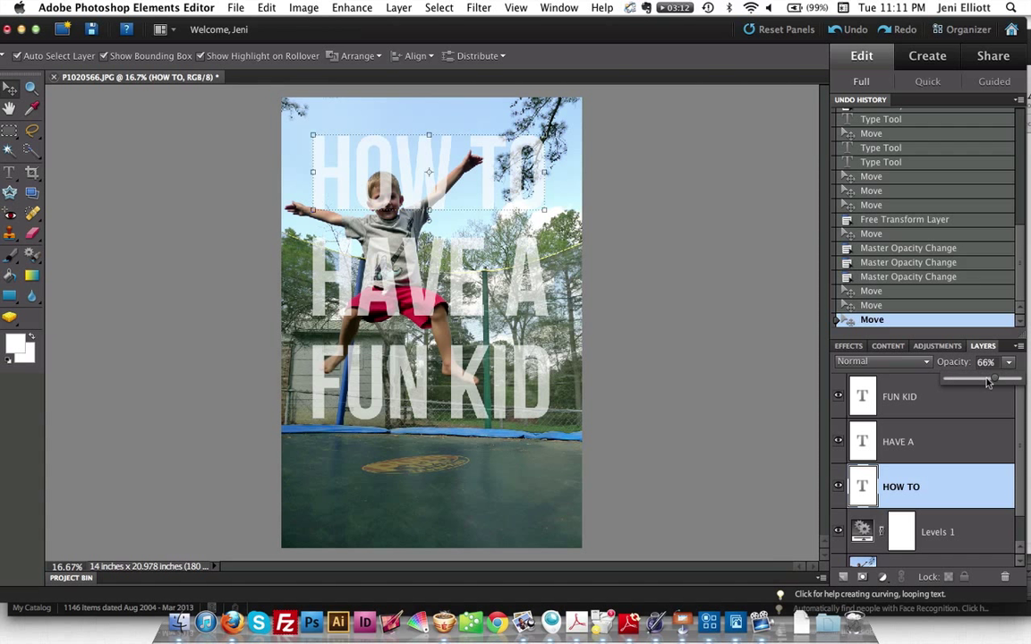
drag(1008, 363, 957, 380)
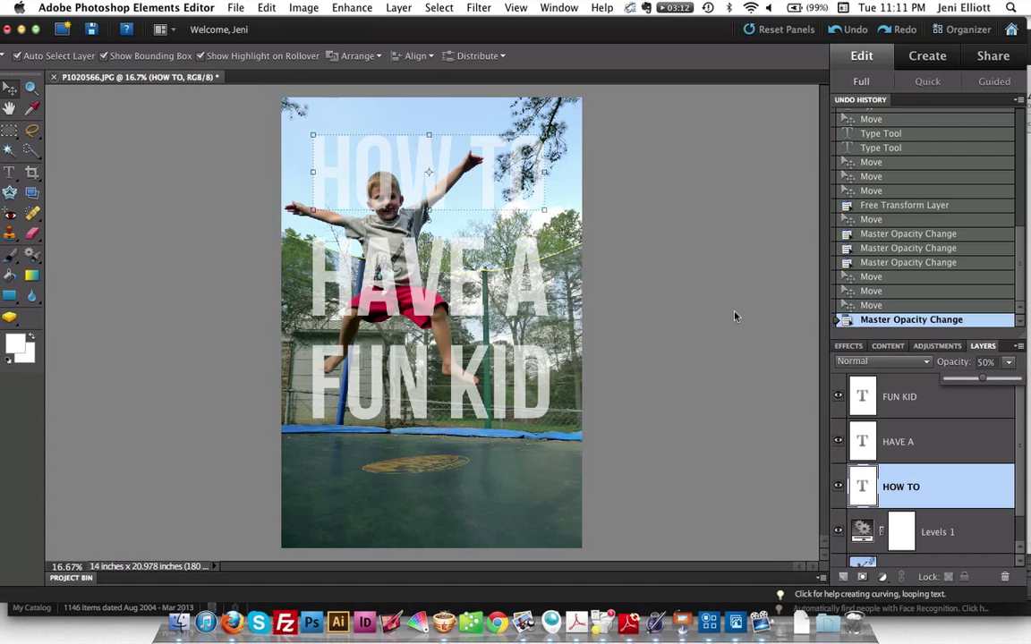
click(697, 306)
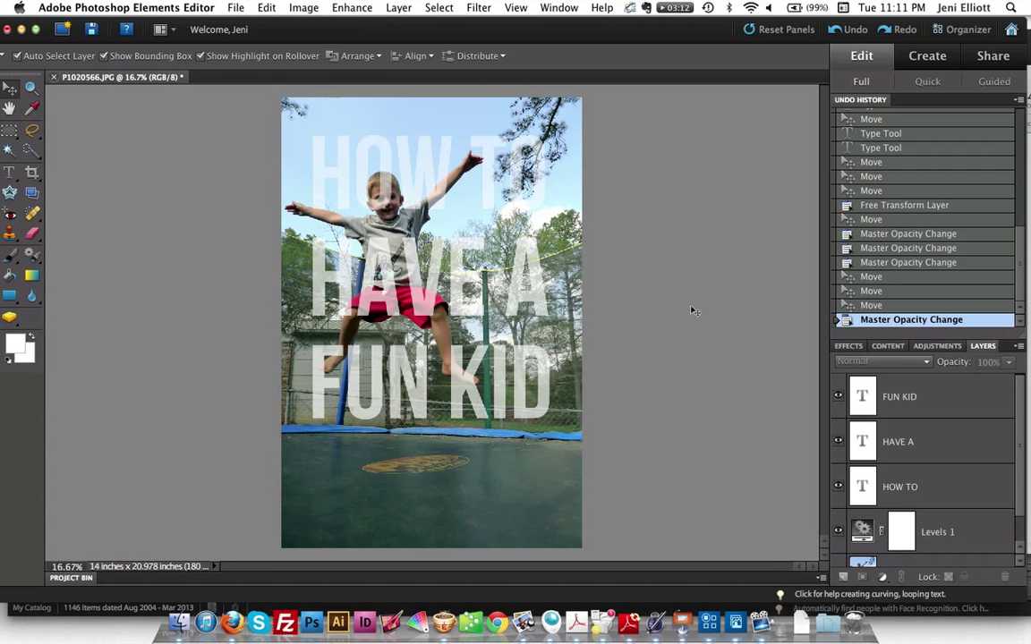
Step: Delete the "FUN KID", "HAVE A" and "HOW TO" text layers
click(952, 404)
key(Delete)
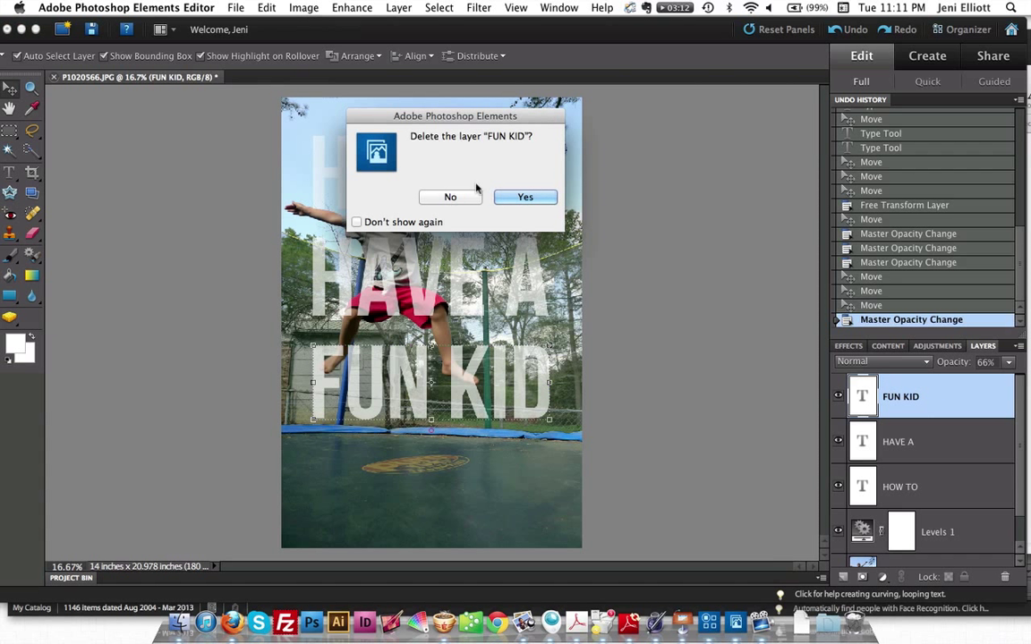
click(448, 195)
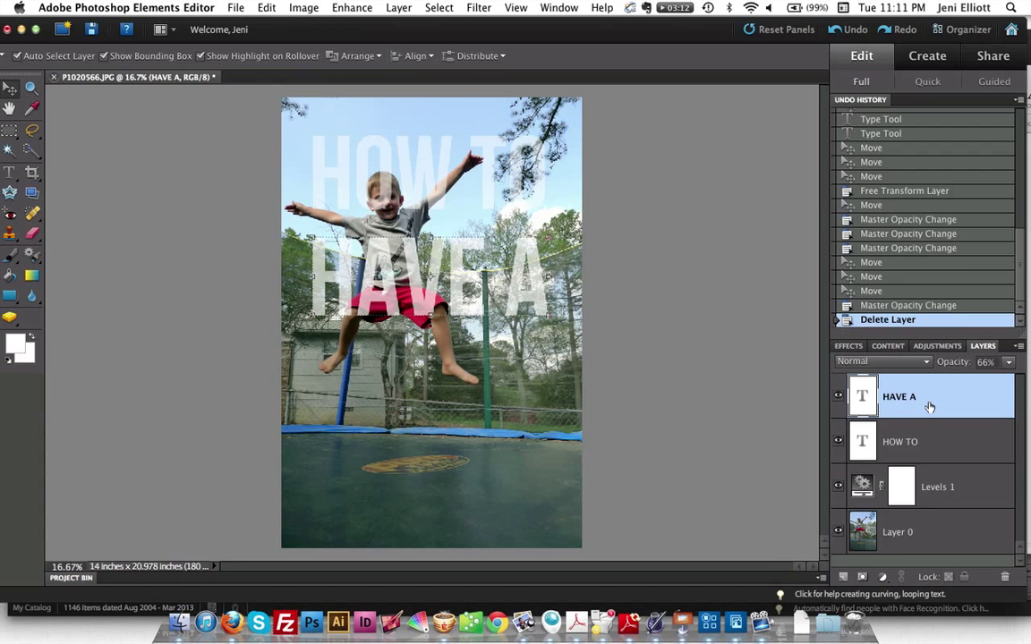
key(Delete)
key(Return)
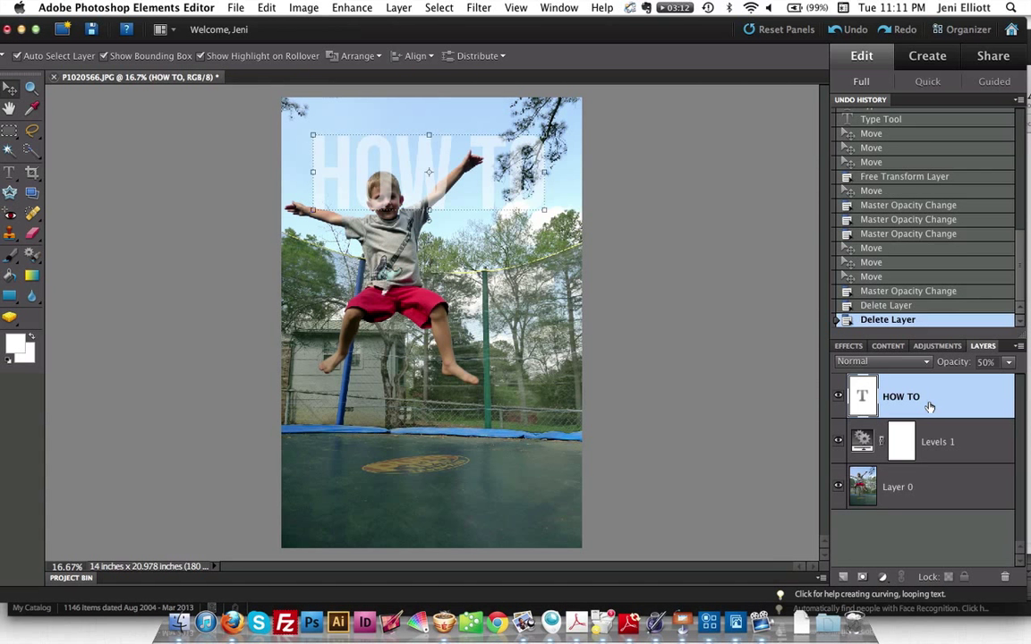
key(Delete)
key(Return)
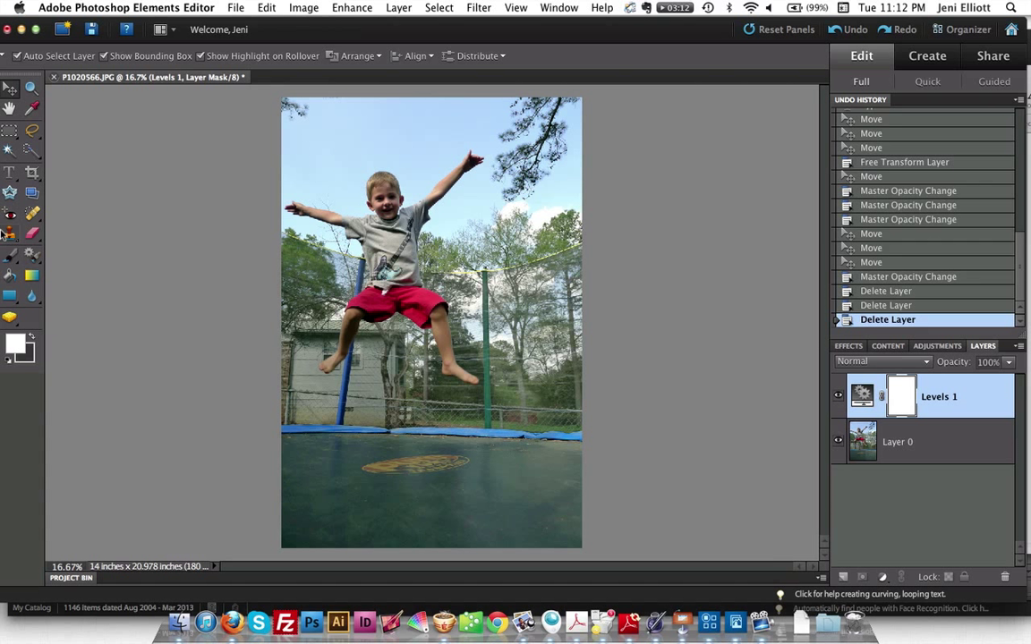
Step: Draw a white rectangle on a new layer, covering the full width of the photo's lower third
click(10, 298)
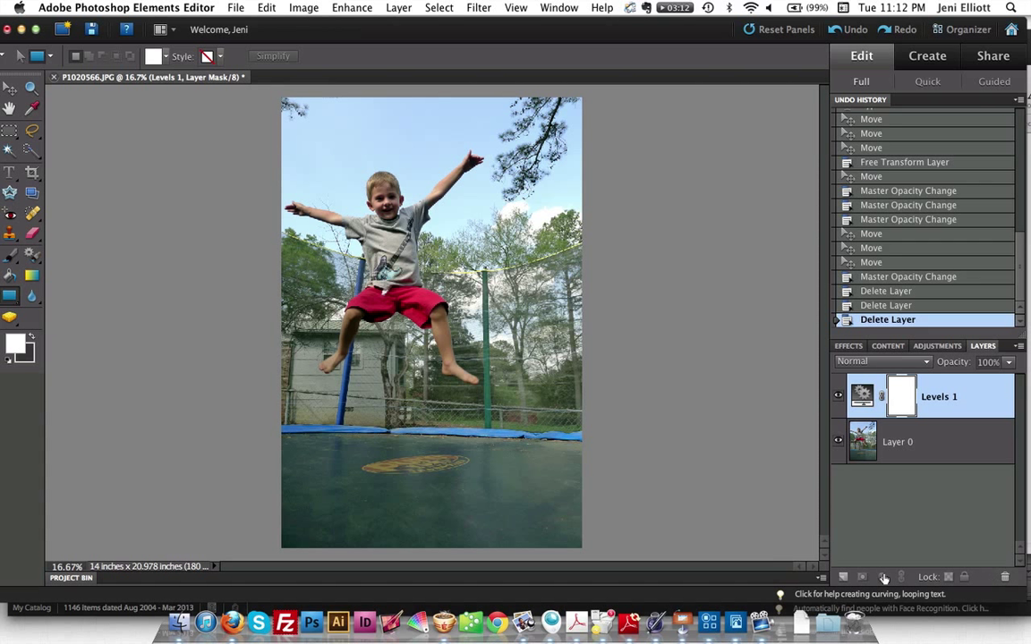
click(842, 577)
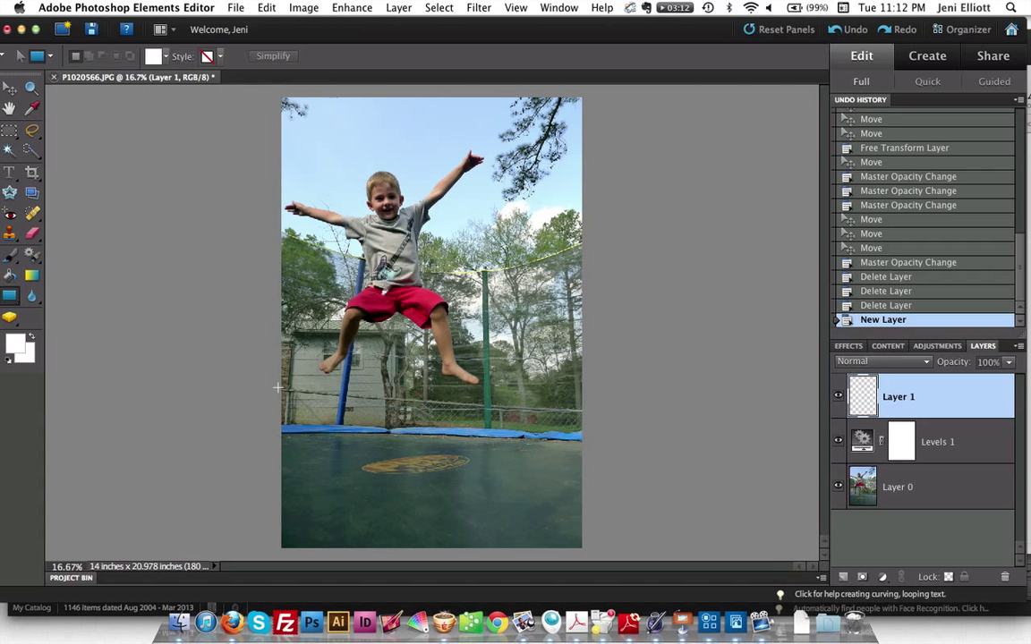
drag(277, 387, 583, 550)
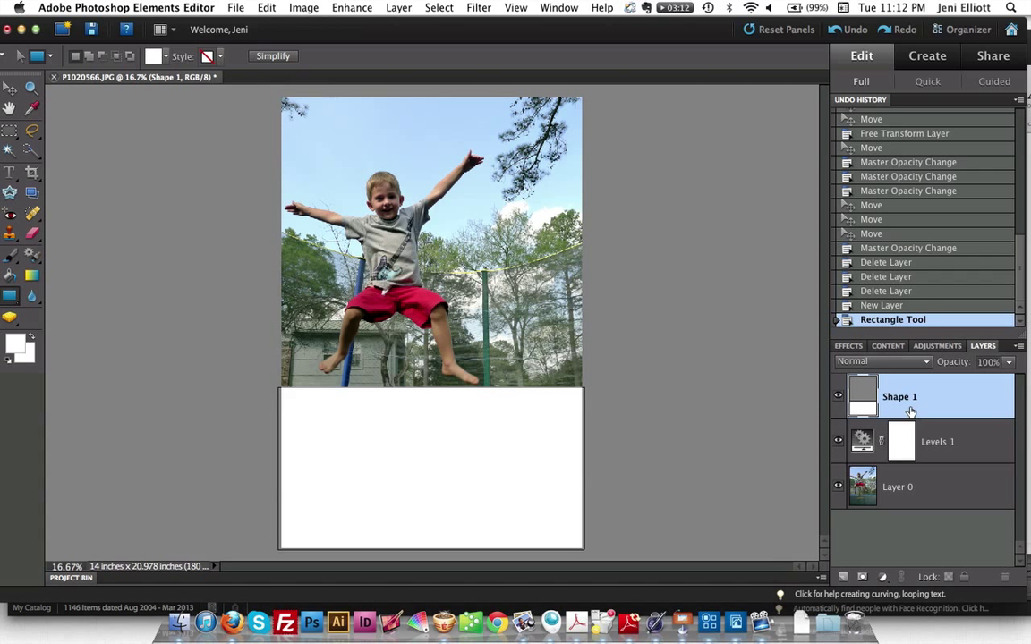
Step: Lower the opacity of the white rectangle's layer to 50% and deselect it
click(1008, 362)
drag(961, 383, 971, 380)
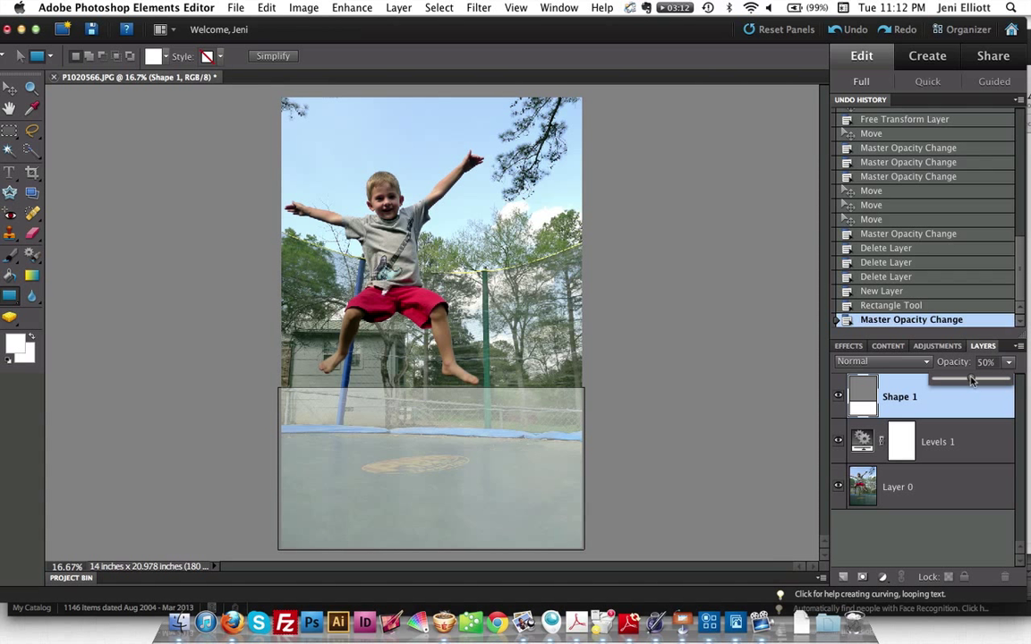
click(9, 90)
click(750, 400)
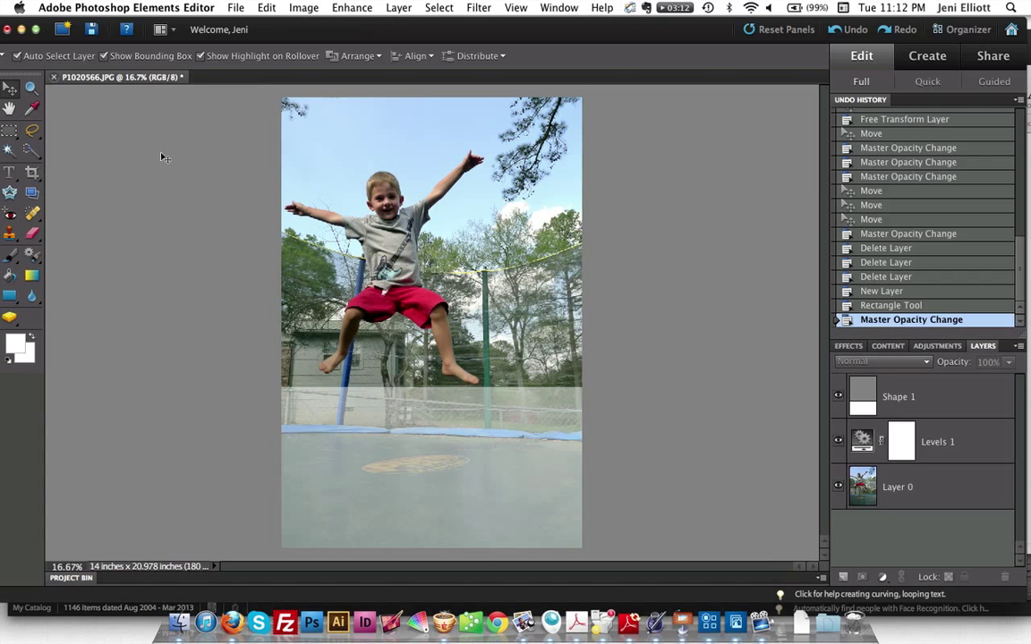
Step: Choose Sacramento as the font for the Type tool
click(9, 171)
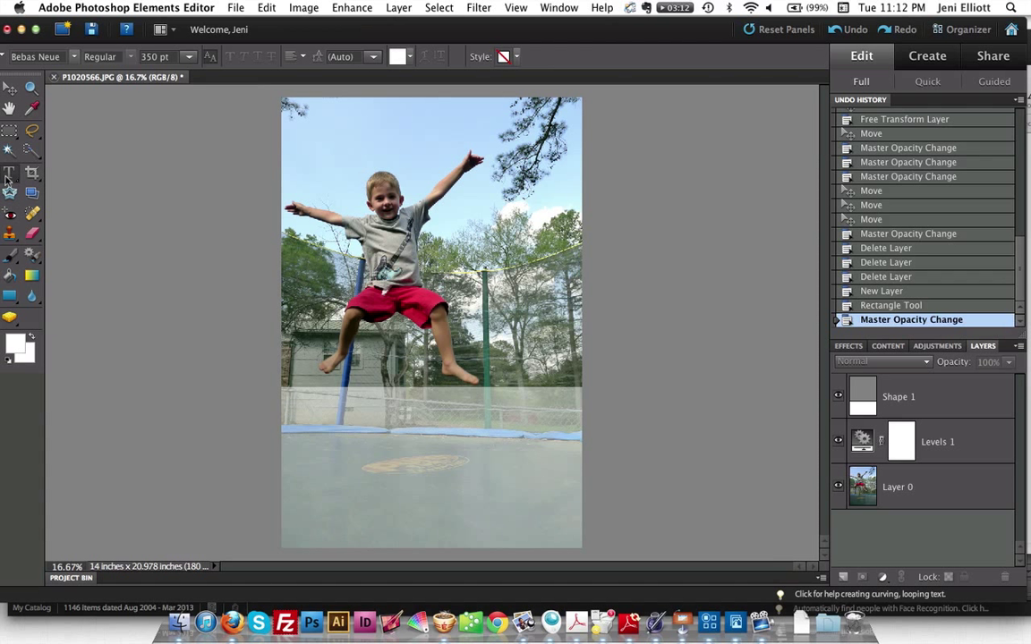
click(74, 56)
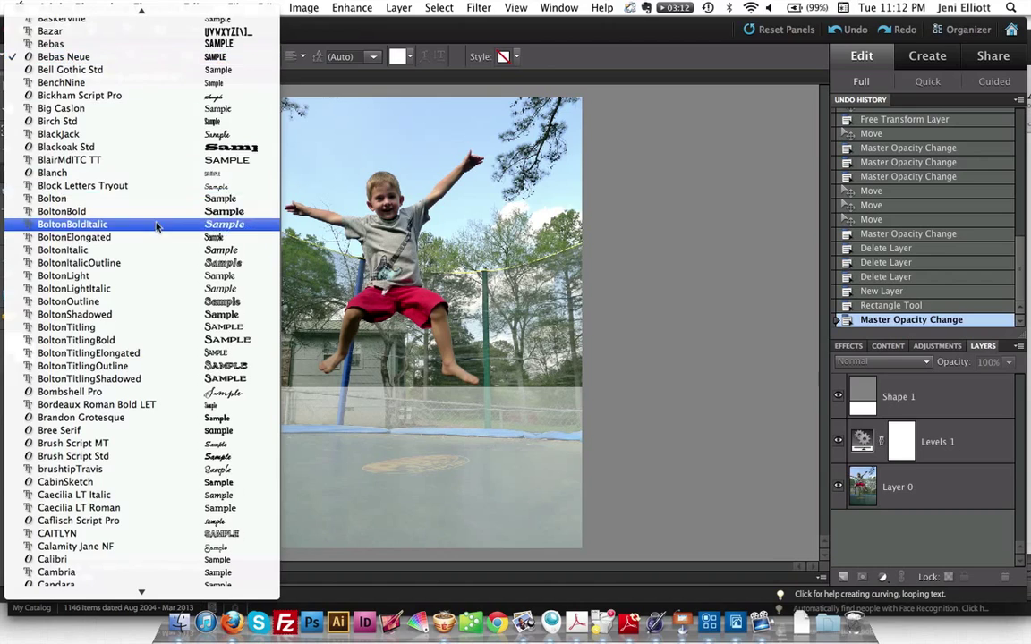
scroll(157, 227, down, 3)
scroll(156, 227, down, 20)
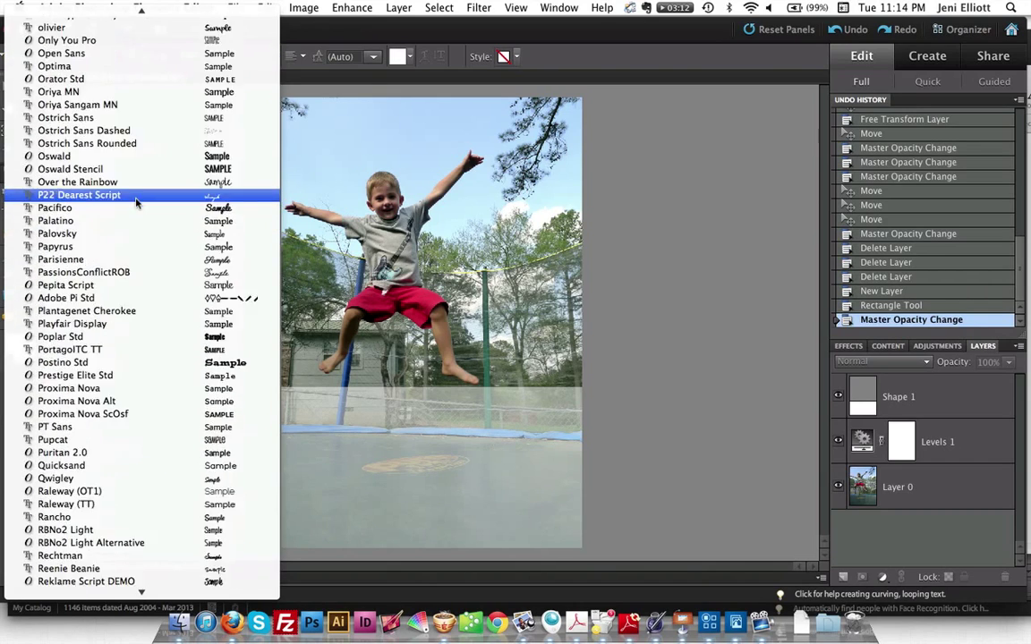
scroll(136, 205, down, 4)
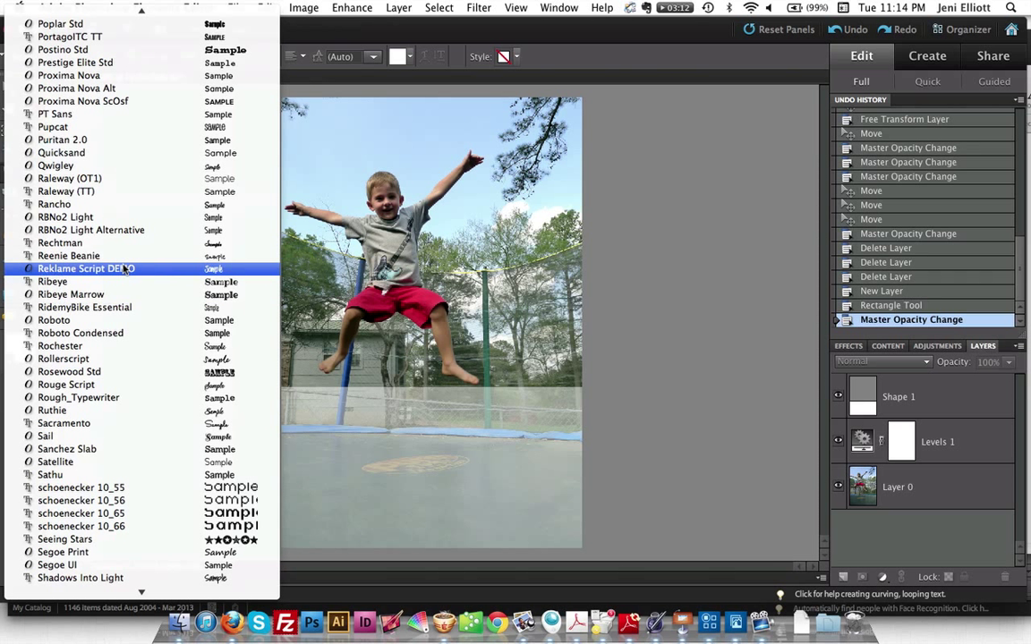
click(71, 427)
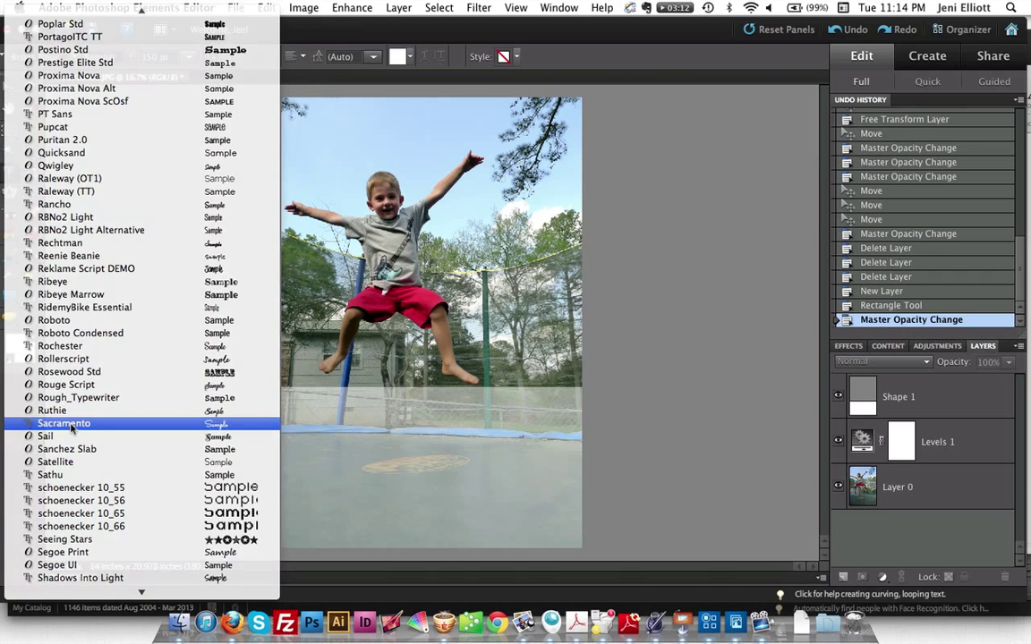
click(300, 427)
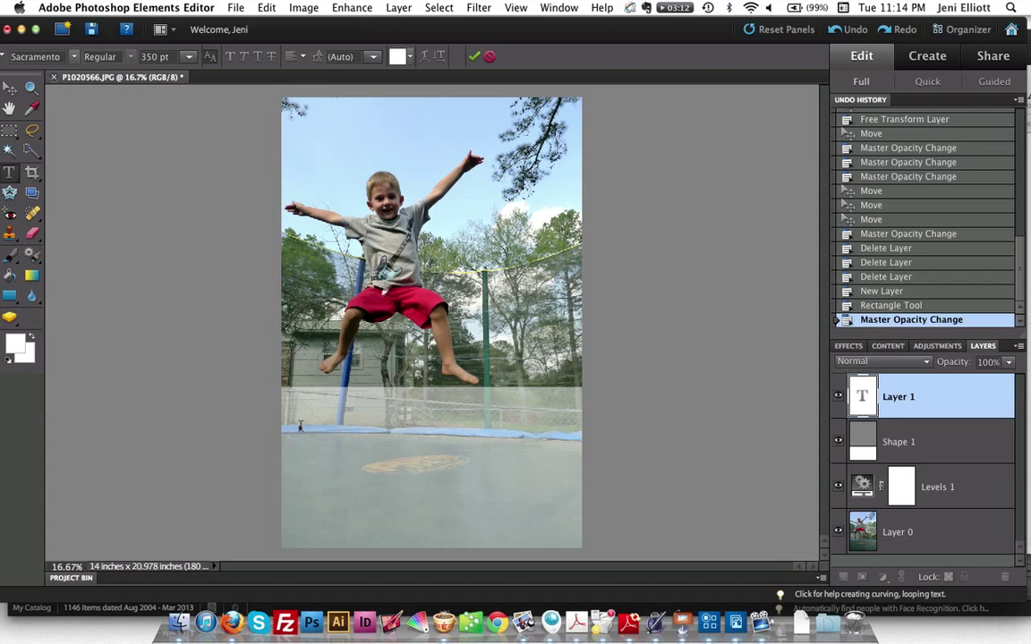
key(Escape)
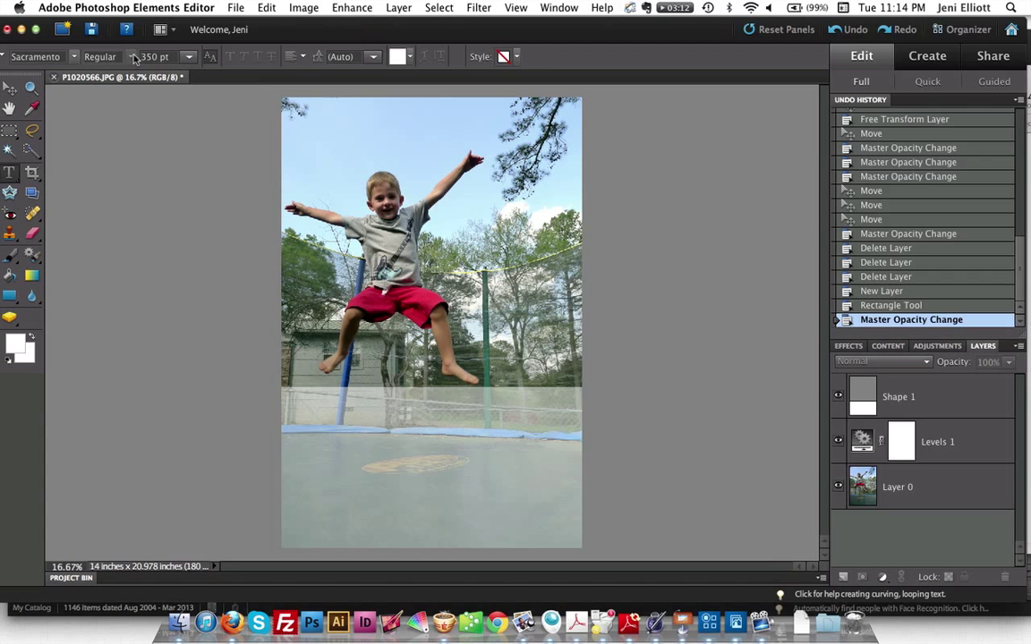
Step: Set the font size to 48 pt and draw a text box filling most of the semi-transparent rectangle
click(190, 59)
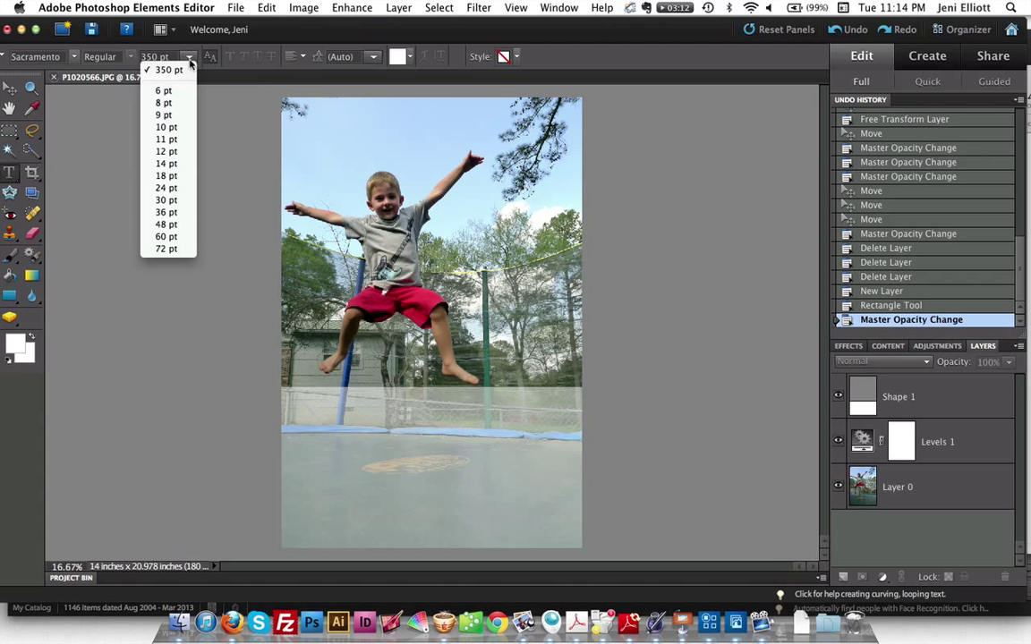
click(175, 224)
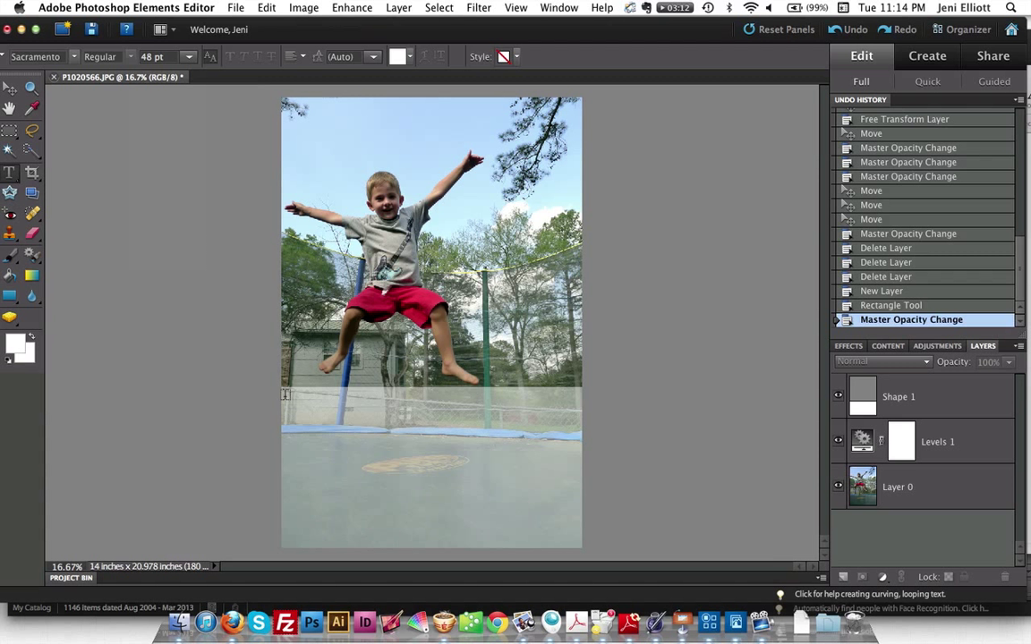
drag(306, 414, 575, 540)
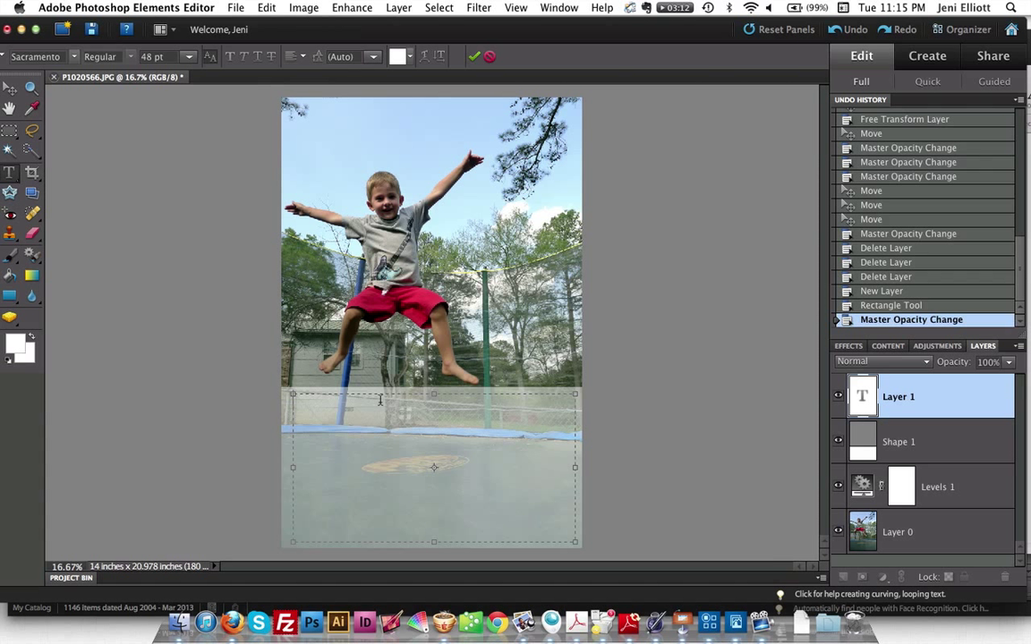
text(2013 Tramp)
key(BackSpace)
key(BackSpace)
key(BackSpace)
key(BackSpace)
key(BackSpace)
key(BackSpace)
Step: Set the text colour to black and enter "20 Reasons I love staying home with my kids" in the text box
click(15, 343)
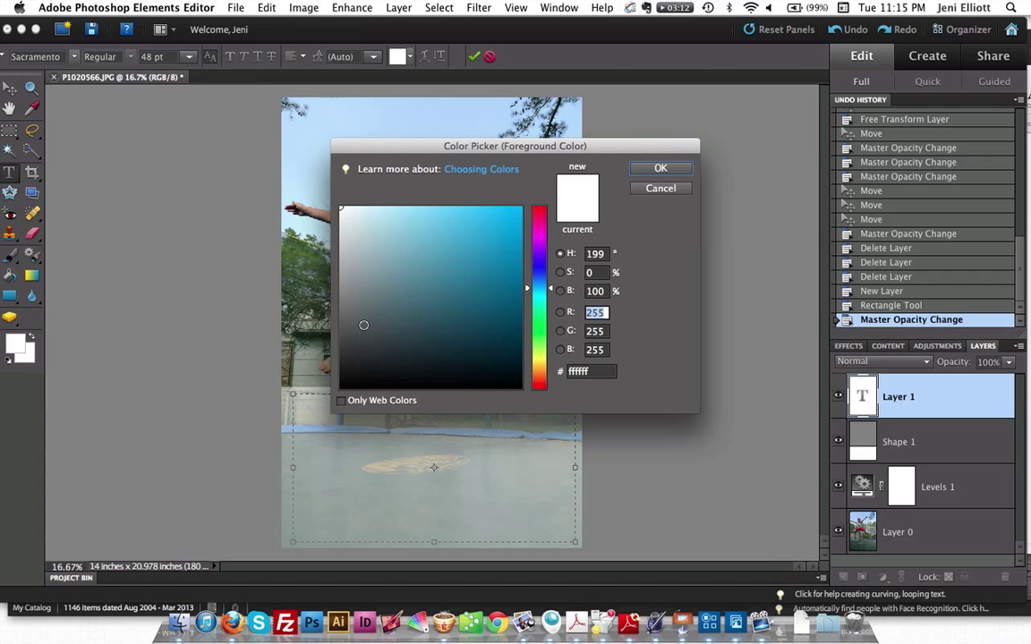
click(341, 388)
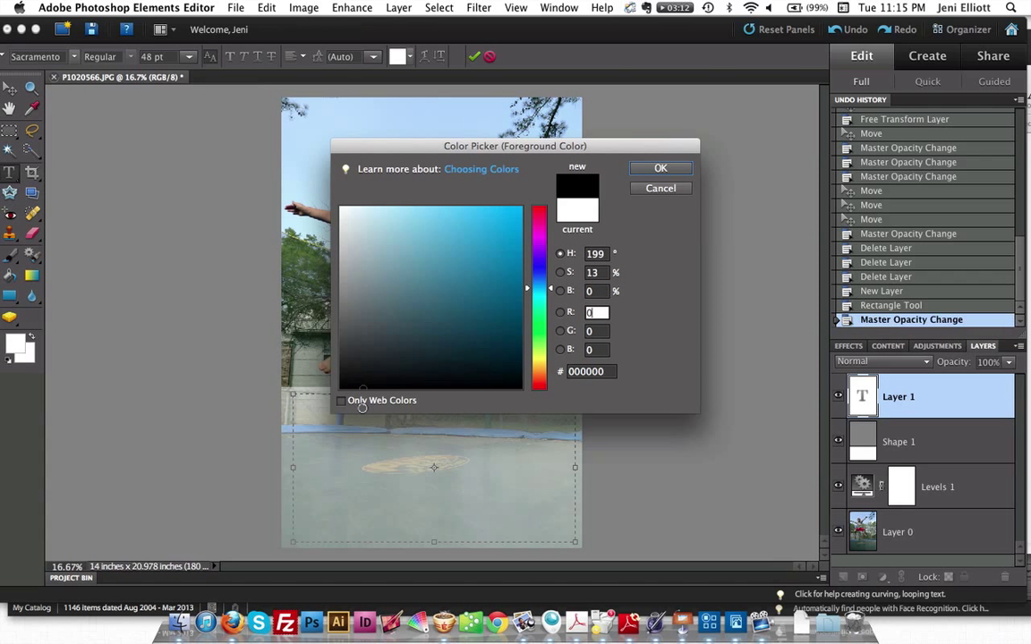
click(658, 169)
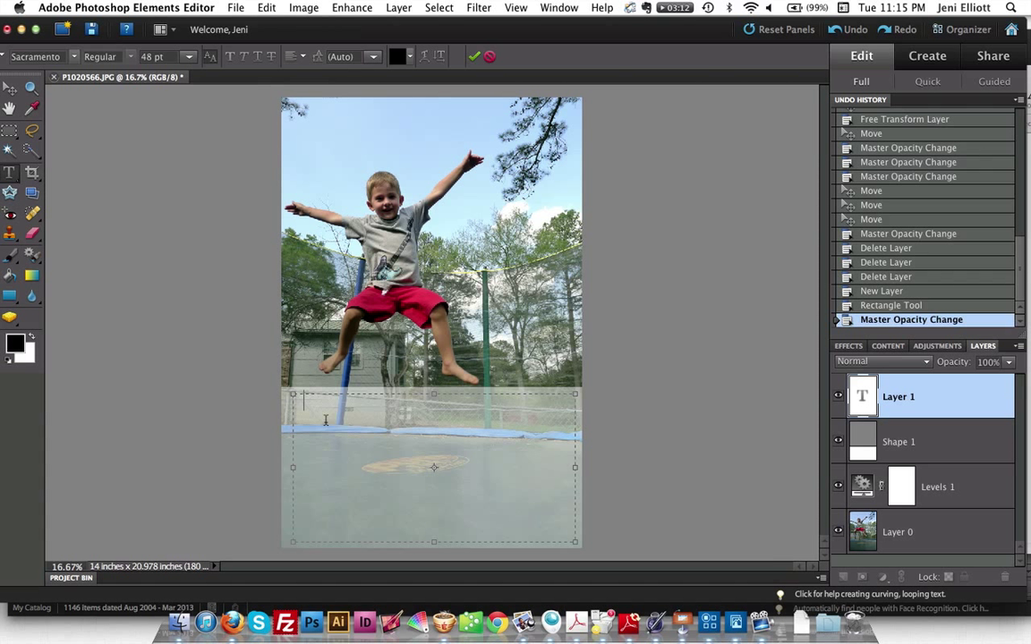
text(20 Reasons I love)
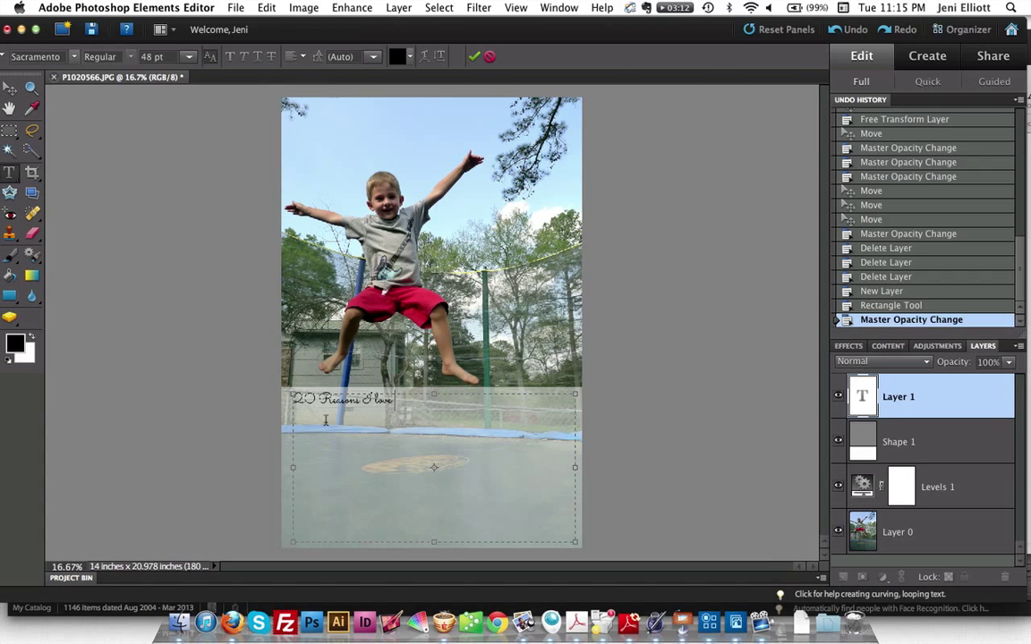
text( staying home with my kids)
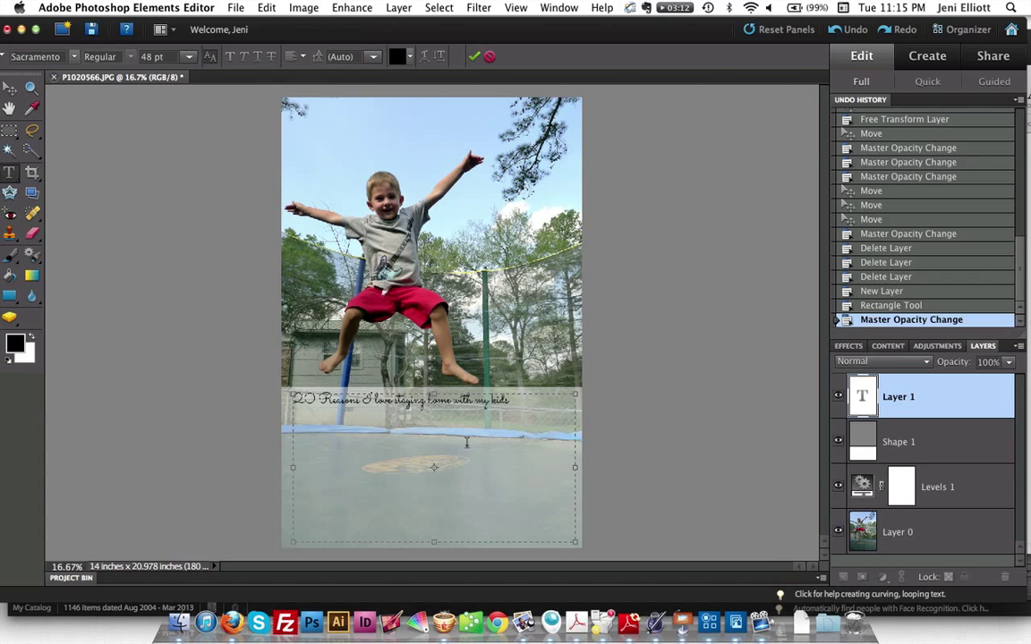
Step: Select the whole title text and enlarge its font size to 110 pt
key(shift+alt+Left)
key(shift+alt+Left)
key(shift+alt+Left)
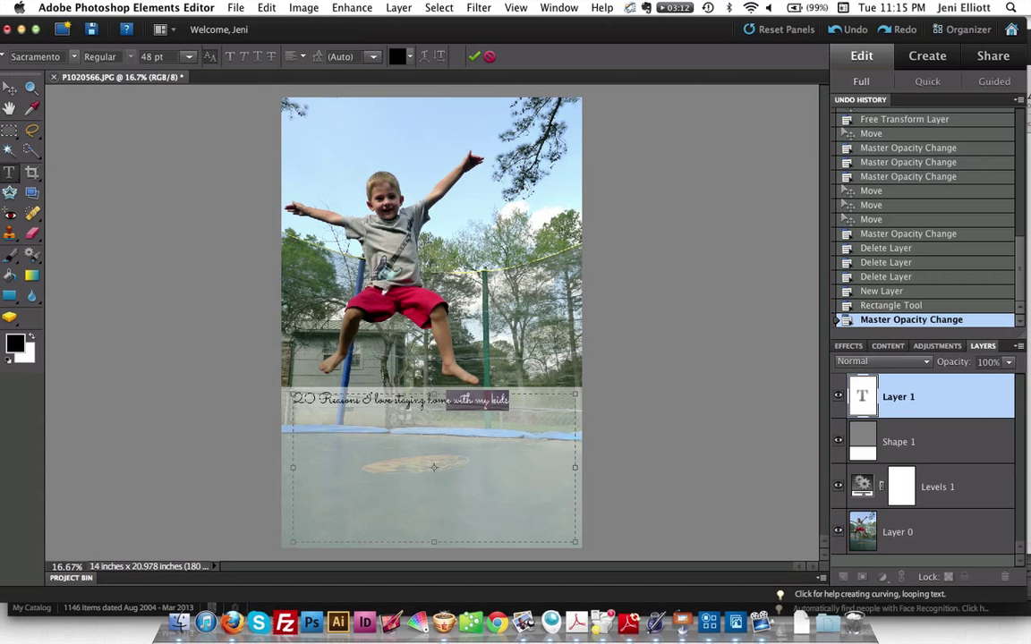
key(super+a)
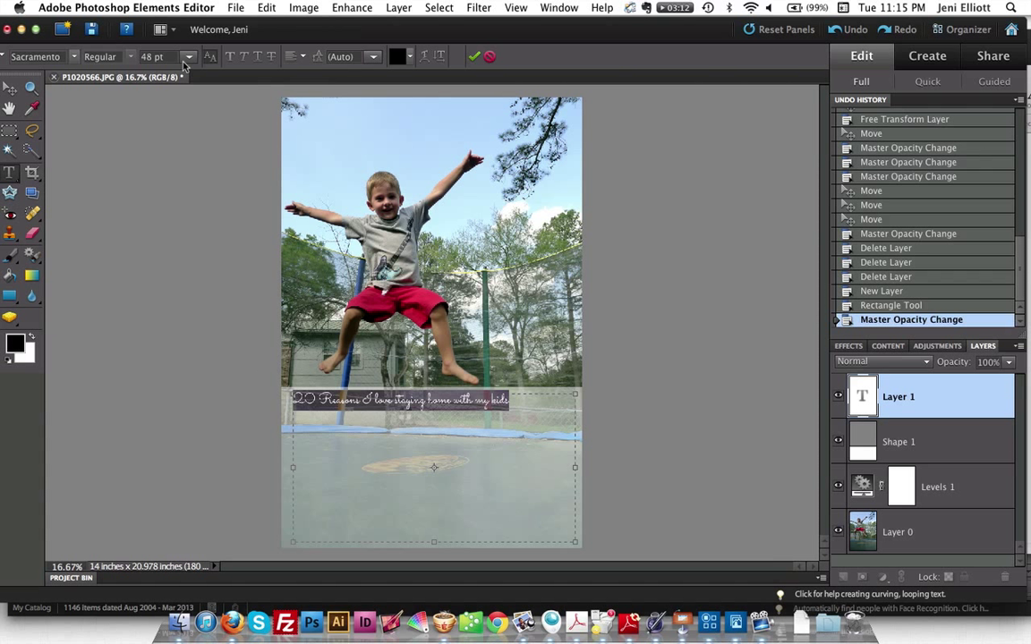
click(152, 57)
text(51)
key(Return)
key(Up)
key(Up)
key(Up)
key(Up)
key(Up)
key(Up)
key(Up)
key(Up)
key(Up)
key(Up)
key(Up)
key(Up)
key(Up)
key(Up)
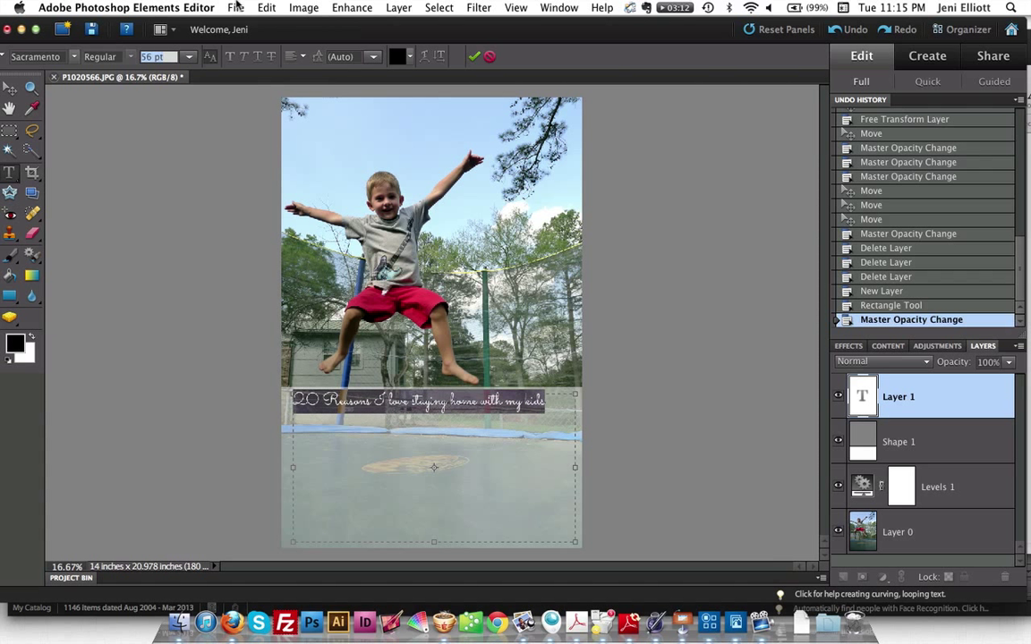
key(Up)
key(Up)
key(Up)
key(Up)
key(Up)
key(Up)
key(Up)
key(Up)
key(Up)
key(Up)
key(Up)
key(Up)
key(Up)
key(Up)
key(Up)
key(Up)
key(Up)
key(Up)
key(Up)
key(Up)
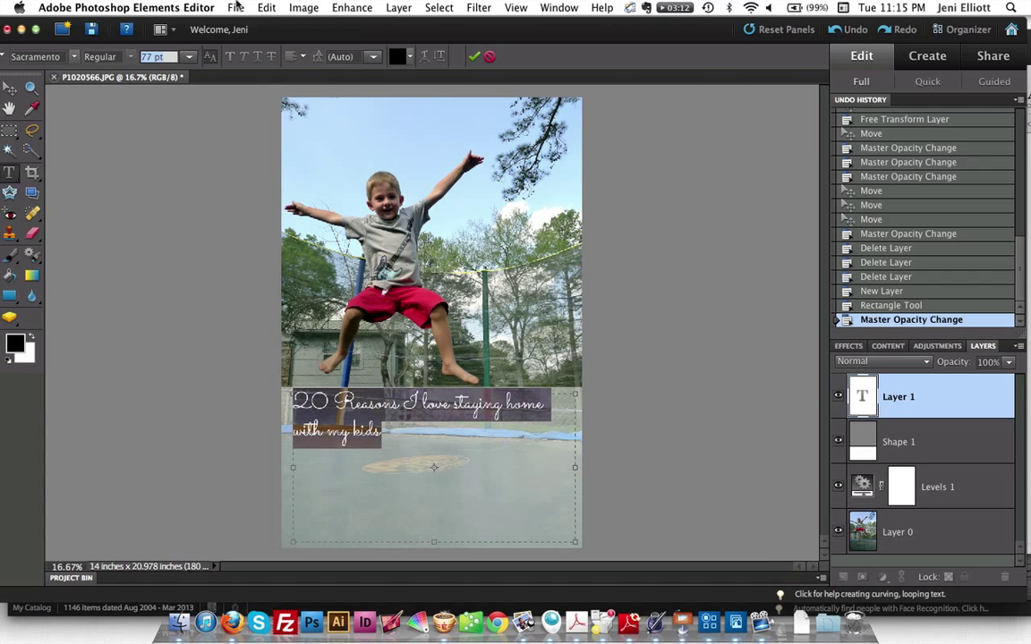
key(Up)
key(Up)
key(Up)
key(Up)
key(Up)
key(Up)
key(Up)
key(Up)
key(Up)
key(Up)
key(Up)
key(Up)
key(Up)
key(Up)
key(Up)
key(Up)
key(Up)
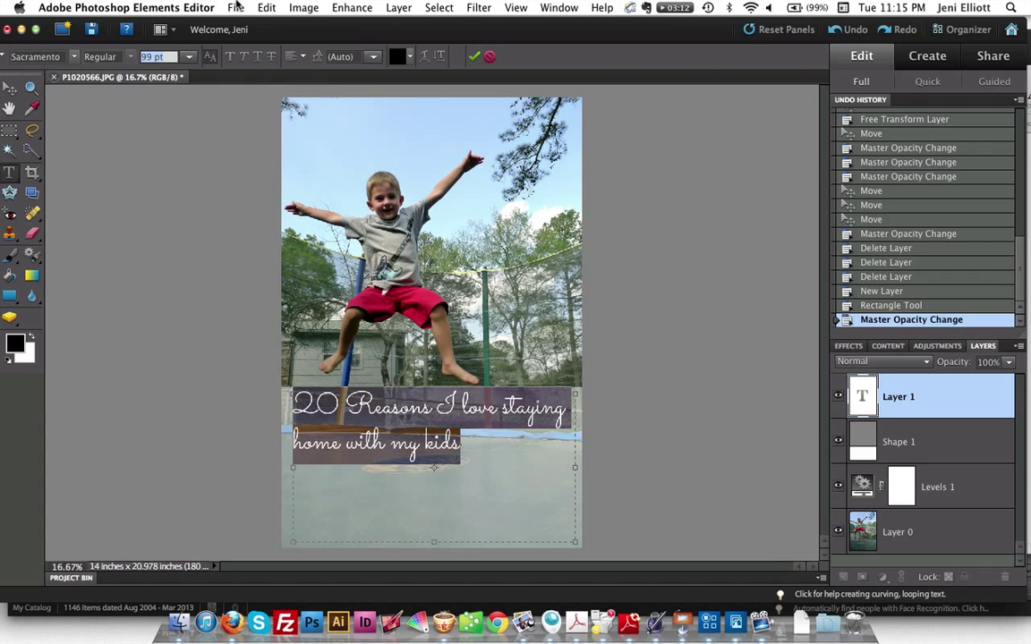
key(Up)
key(Up)
key(Up)
key(Up)
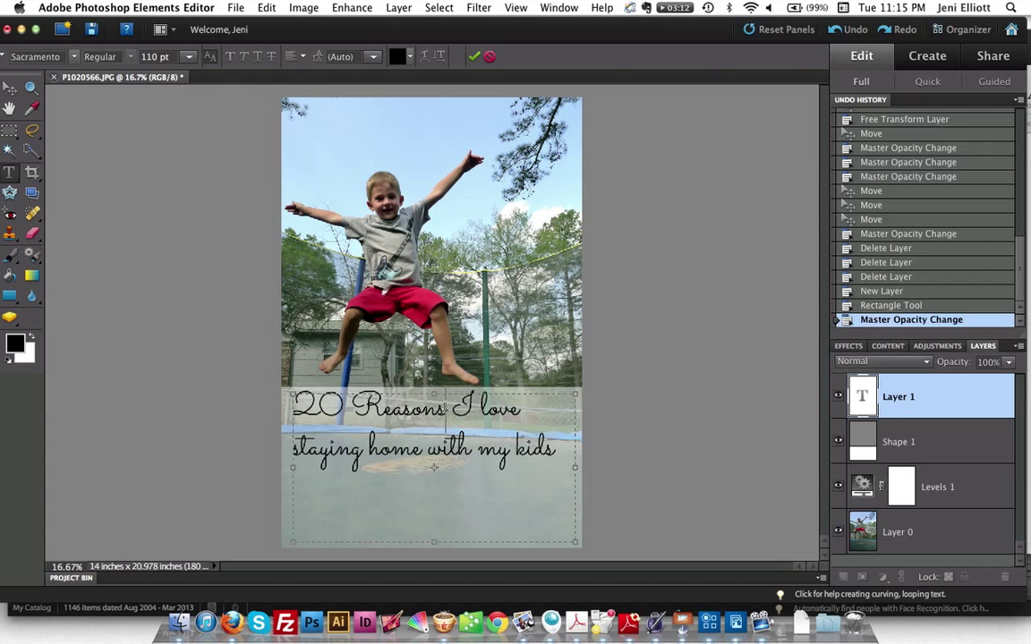
Step: Break the title into three lines: "20 Reasons", "I love staying home" and "with my kids", without a leading space on the second
click(449, 408)
key(Return)
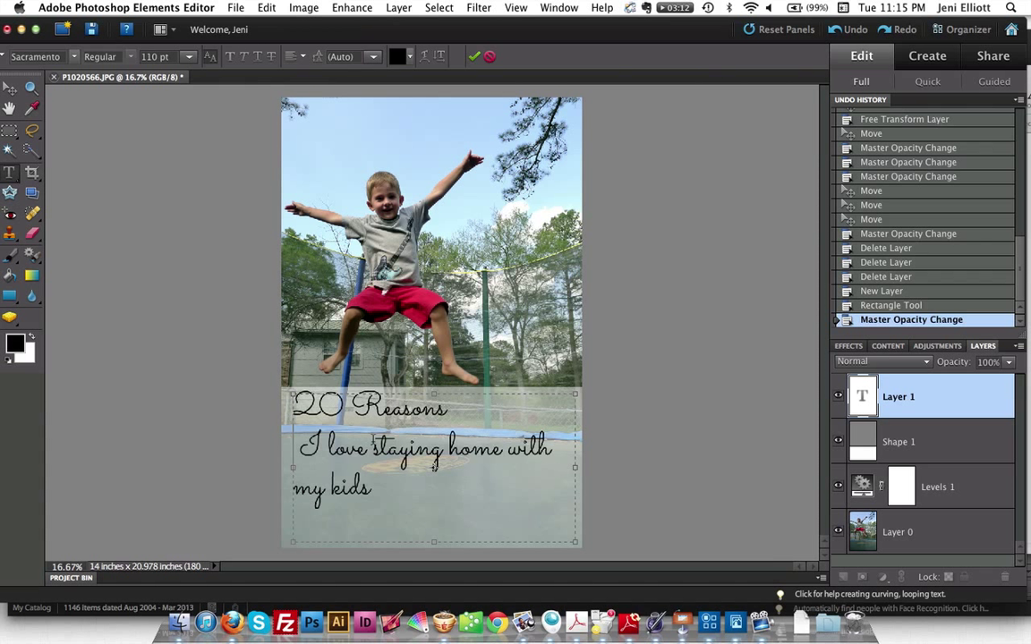
key(BackSpace)
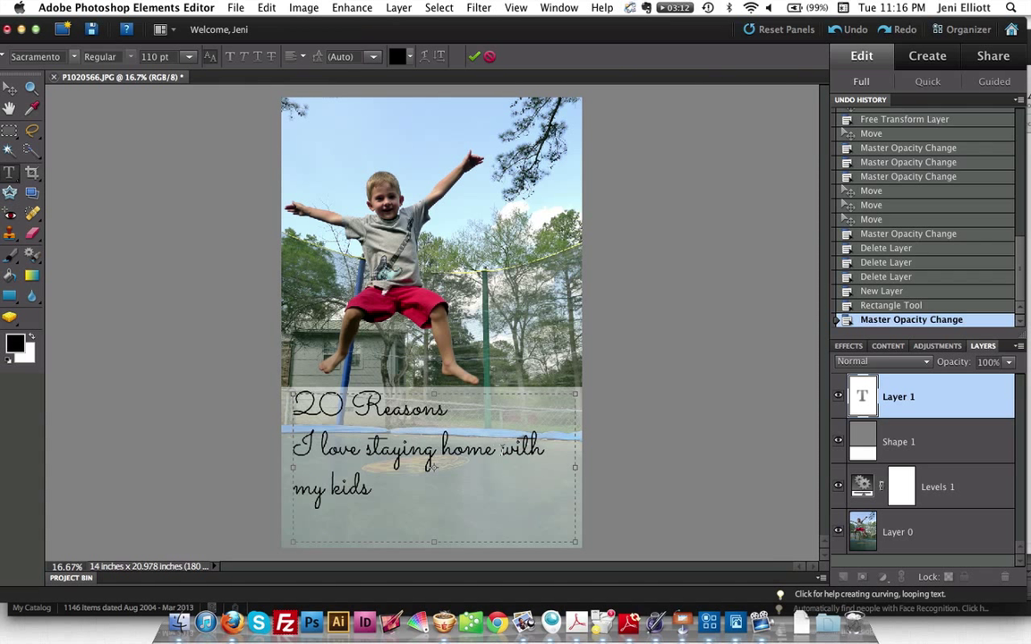
click(500, 448)
key(Return)
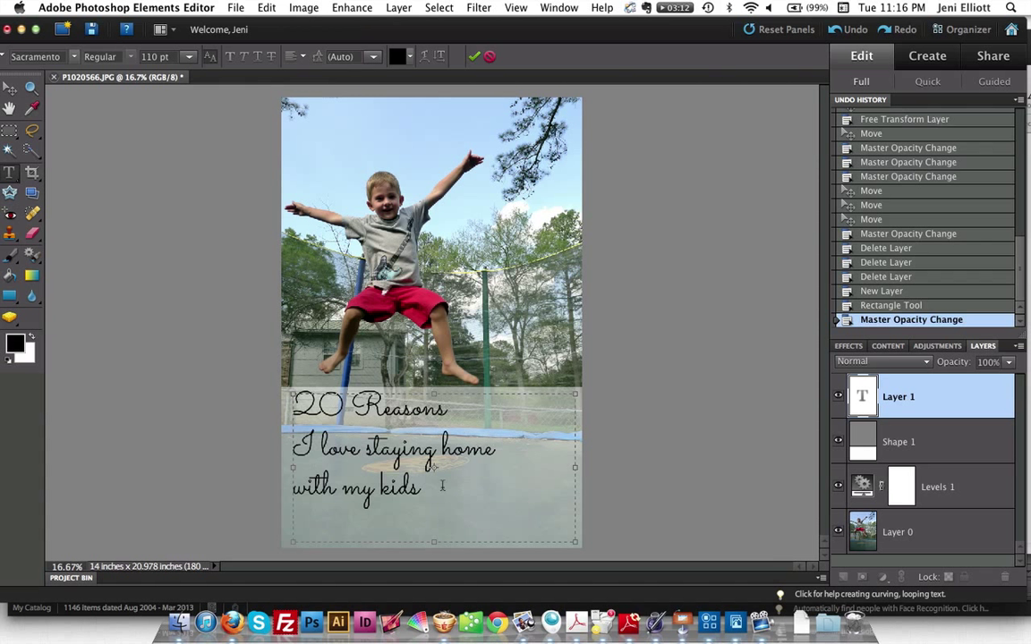
Step: Center-align all three lines of the title and commit the text
drag(442, 486, 237, 224)
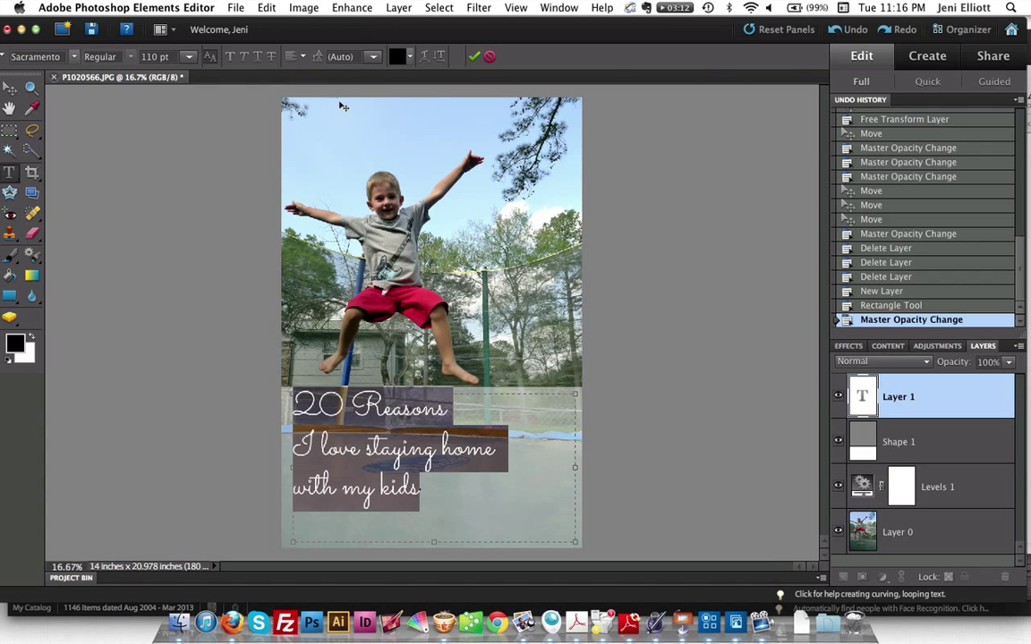
click(291, 56)
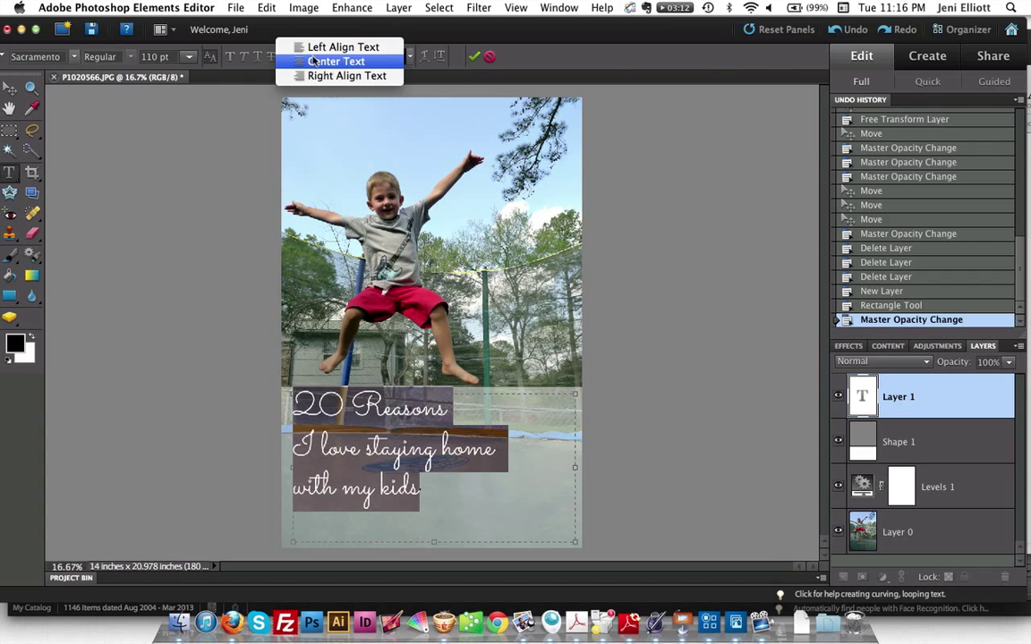
click(335, 61)
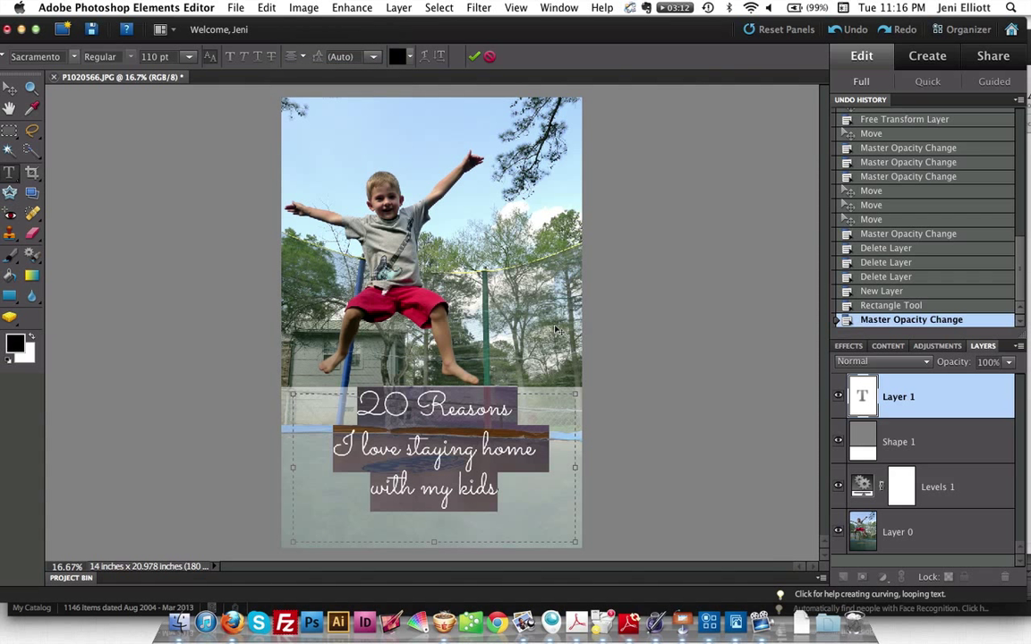
click(910, 398)
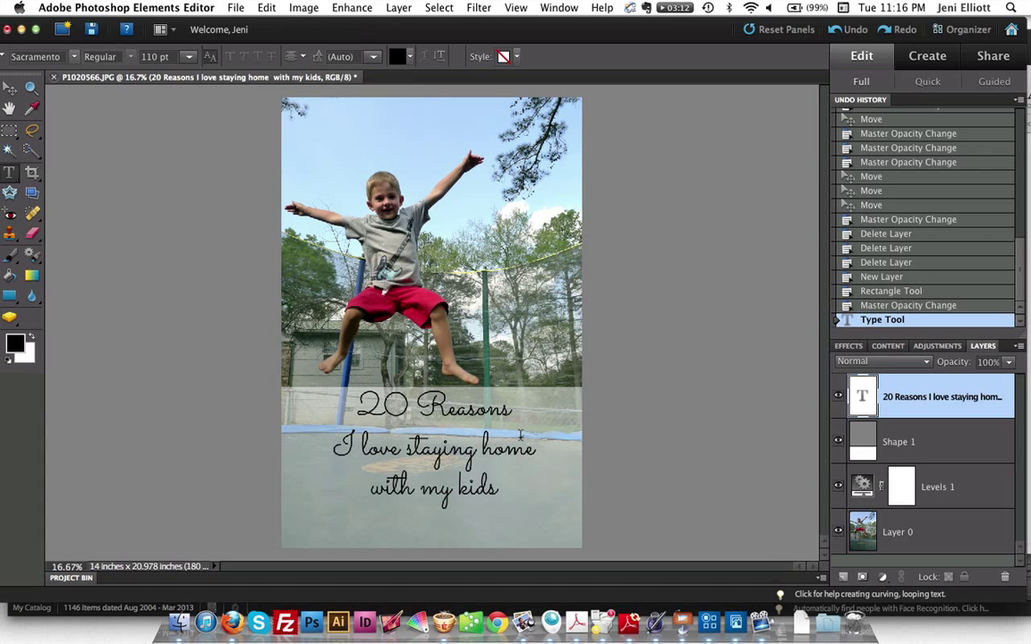
Step: Move the title text down to the vertical middle of the semi-transparent rectangle and deselect it
click(10, 88)
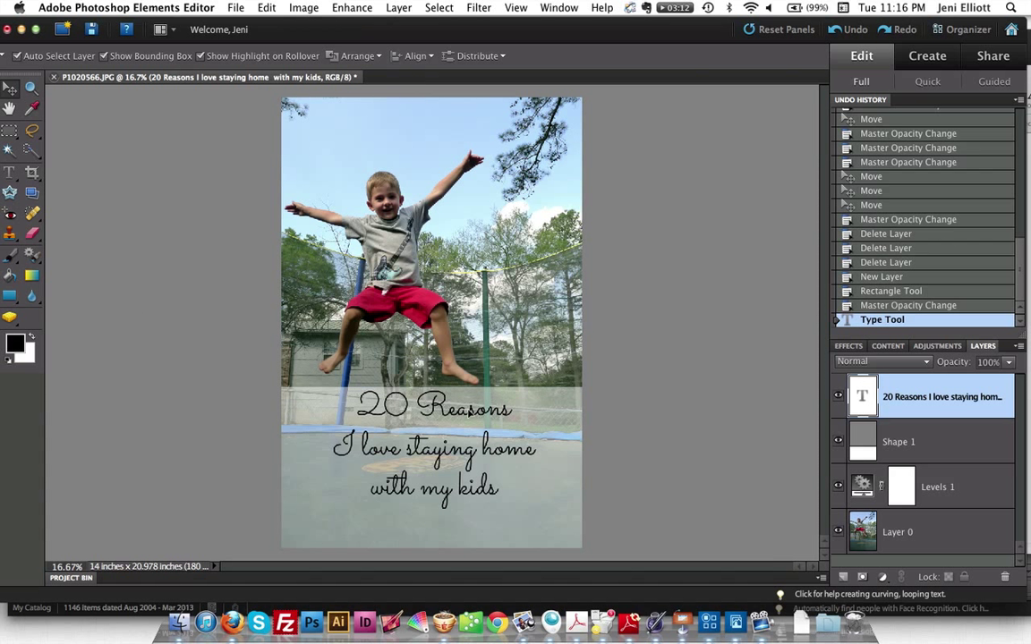
drag(472, 410, 468, 433)
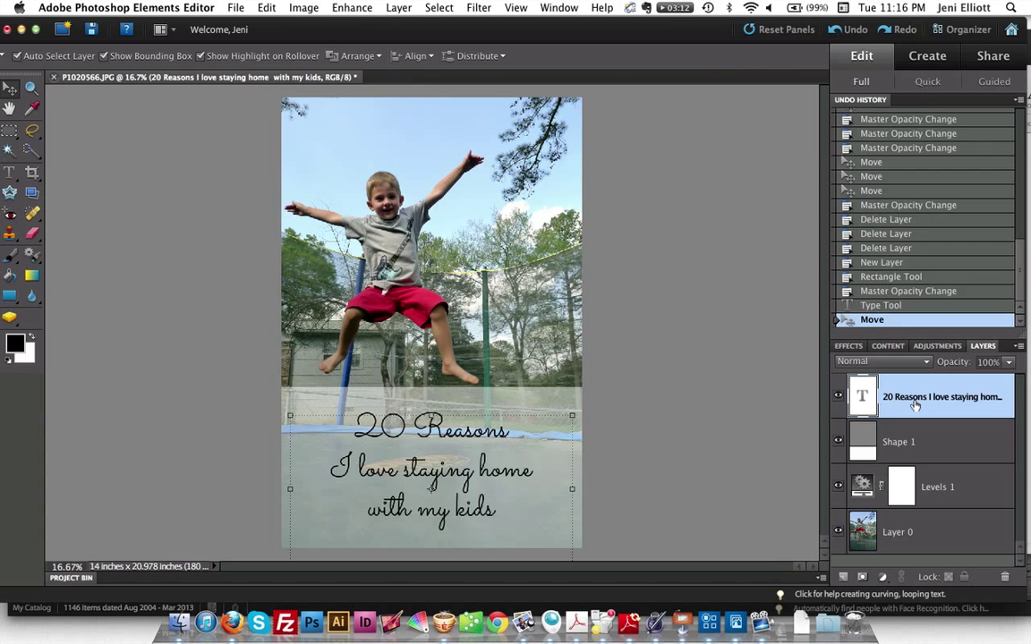
click(641, 341)
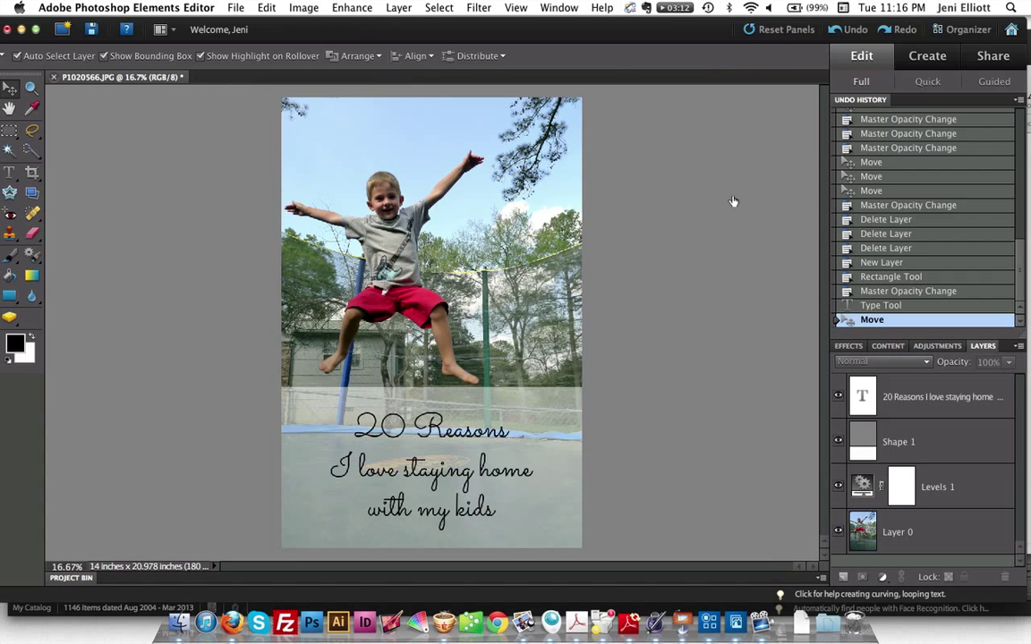